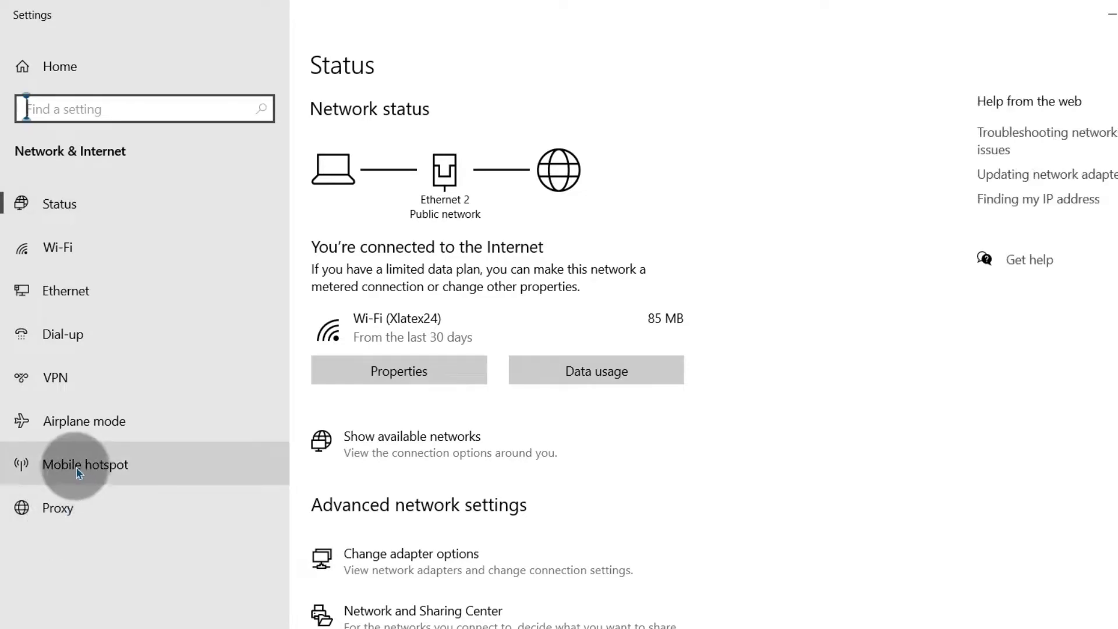
Switch on 'Share my Internet connection with other devices' on the Mobile hotspot page.
click(81, 466)
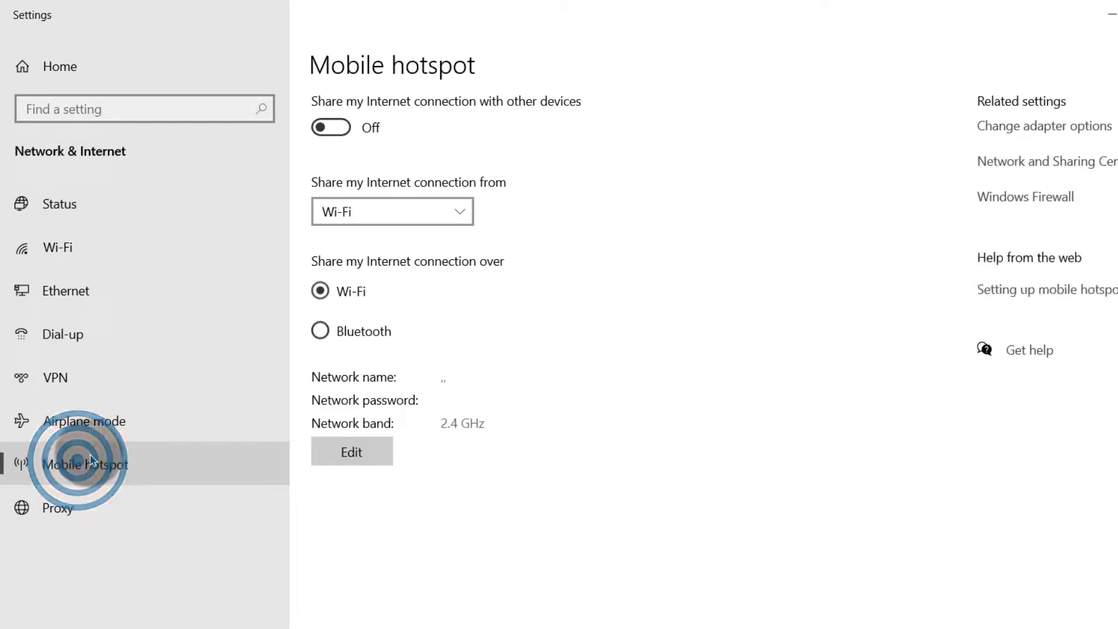
click(344, 128)
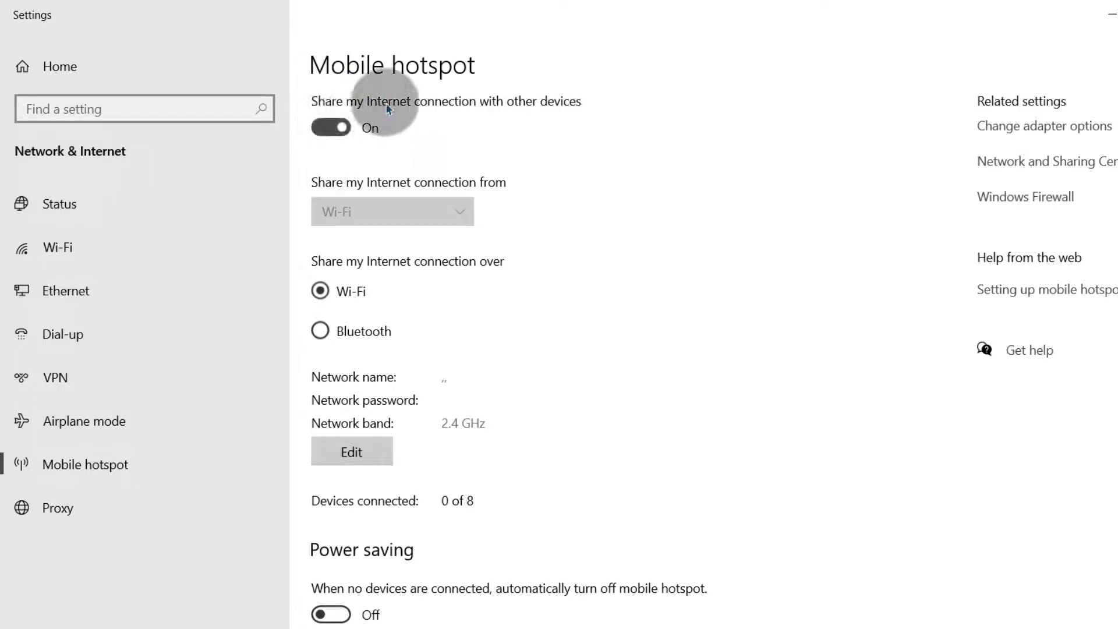
click(350, 446)
click(425, 330)
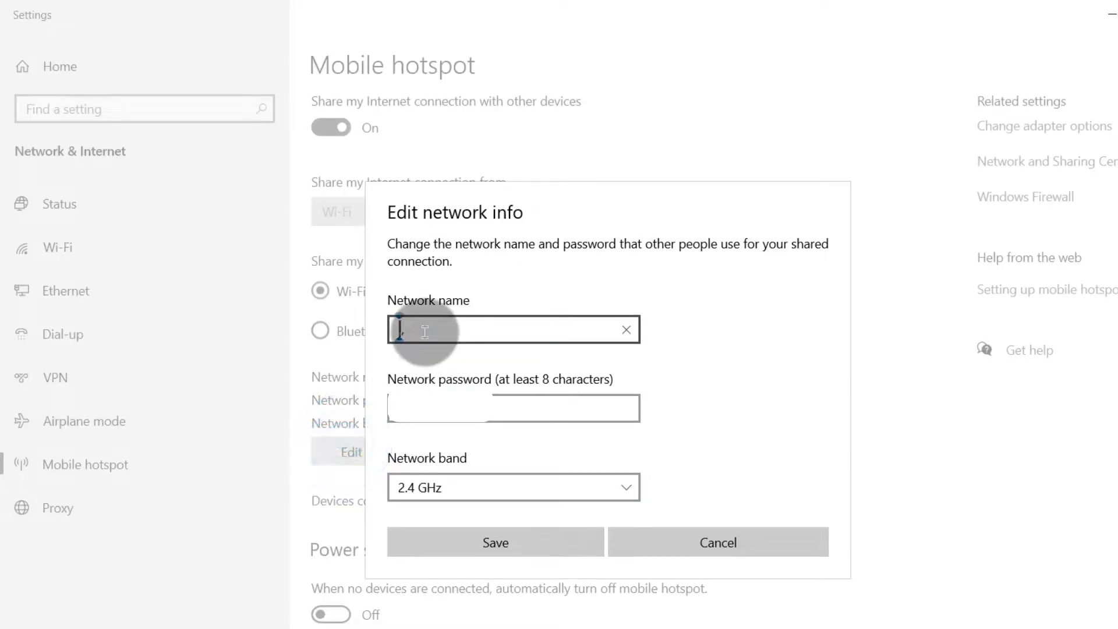
click(476, 328)
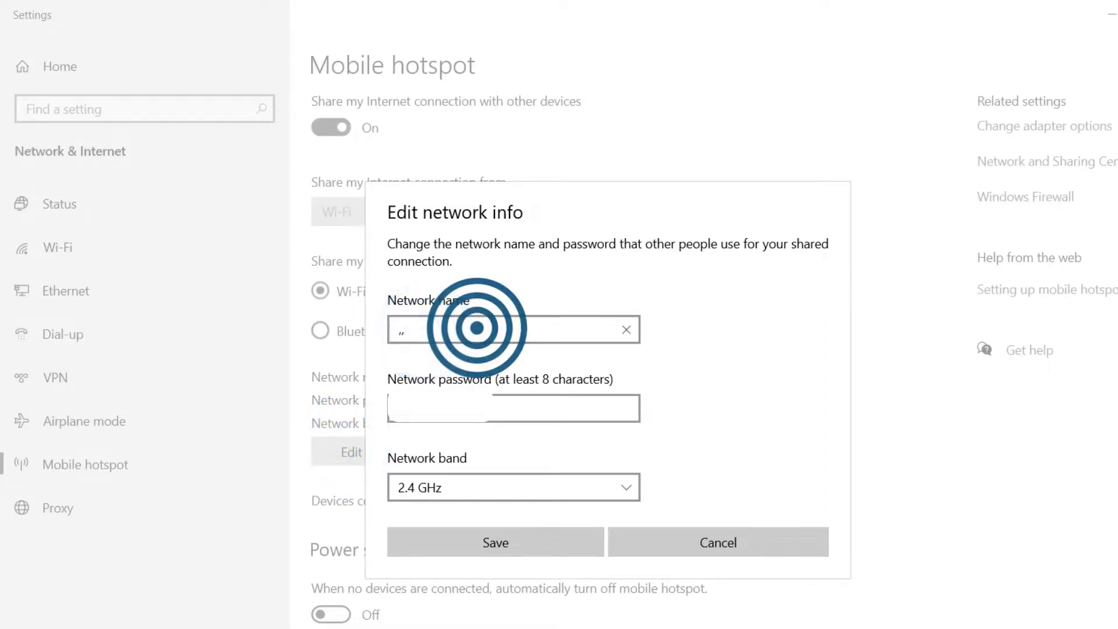
click(435, 329)
click(504, 411)
text(++)
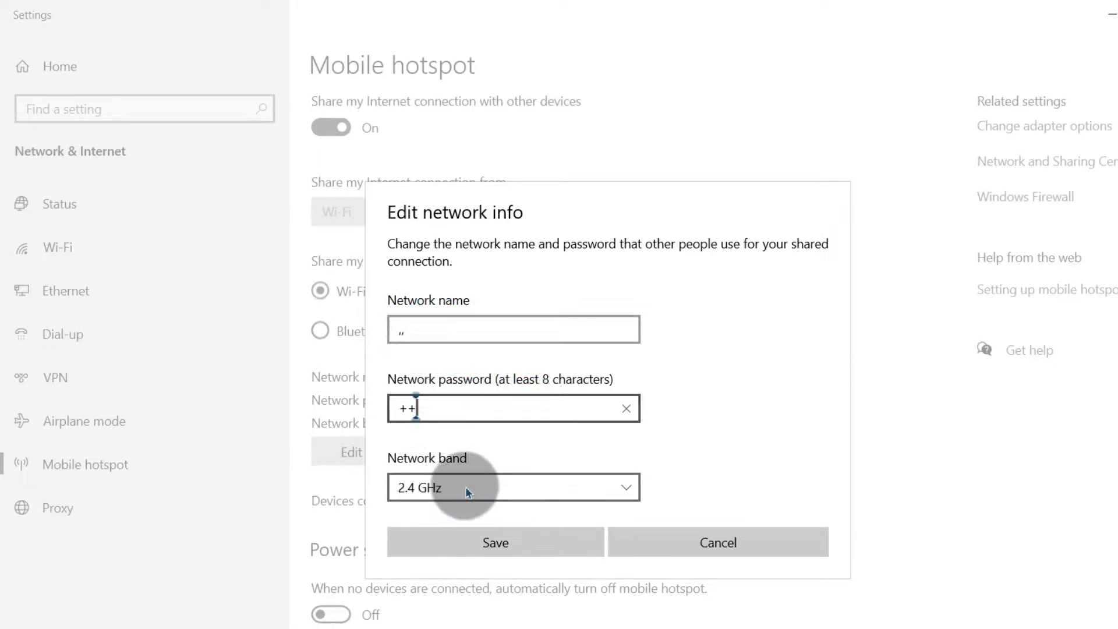
click(465, 492)
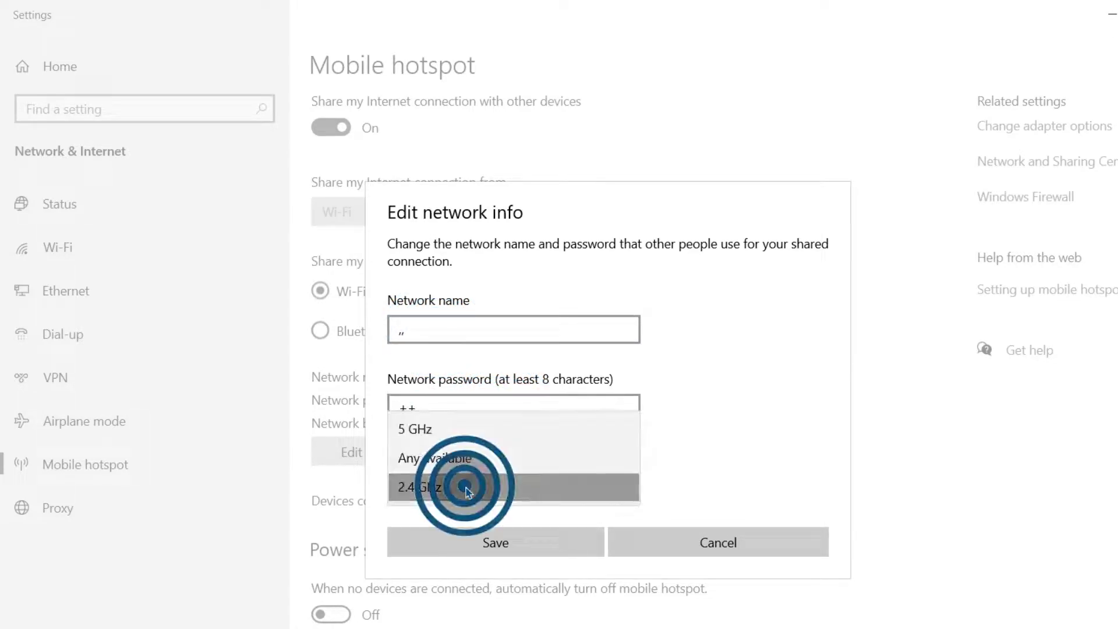
click(440, 469)
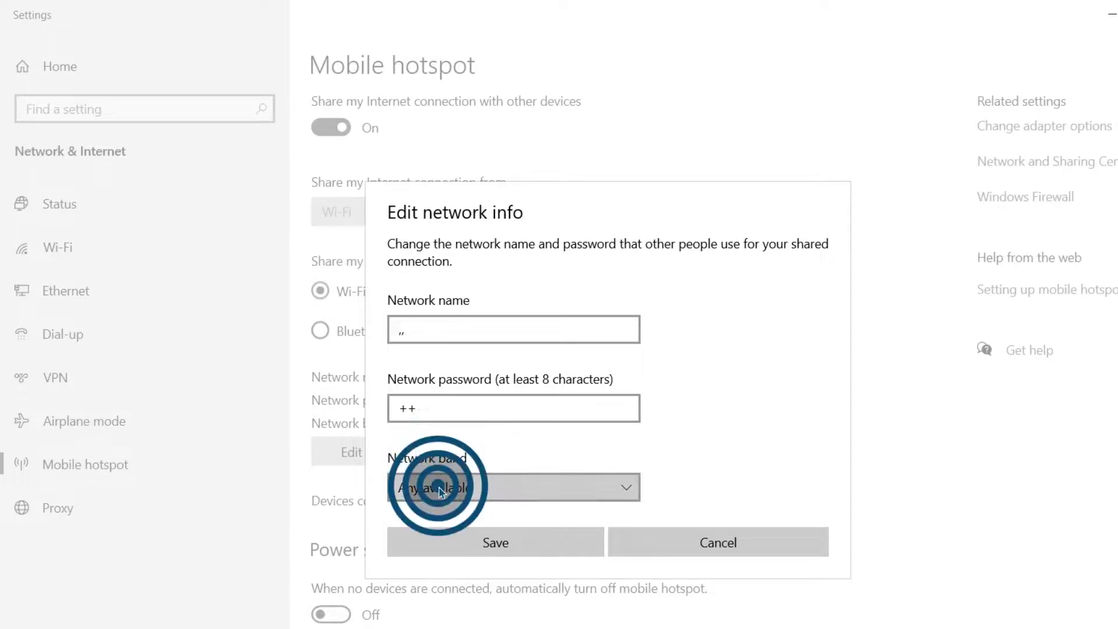
click(440, 490)
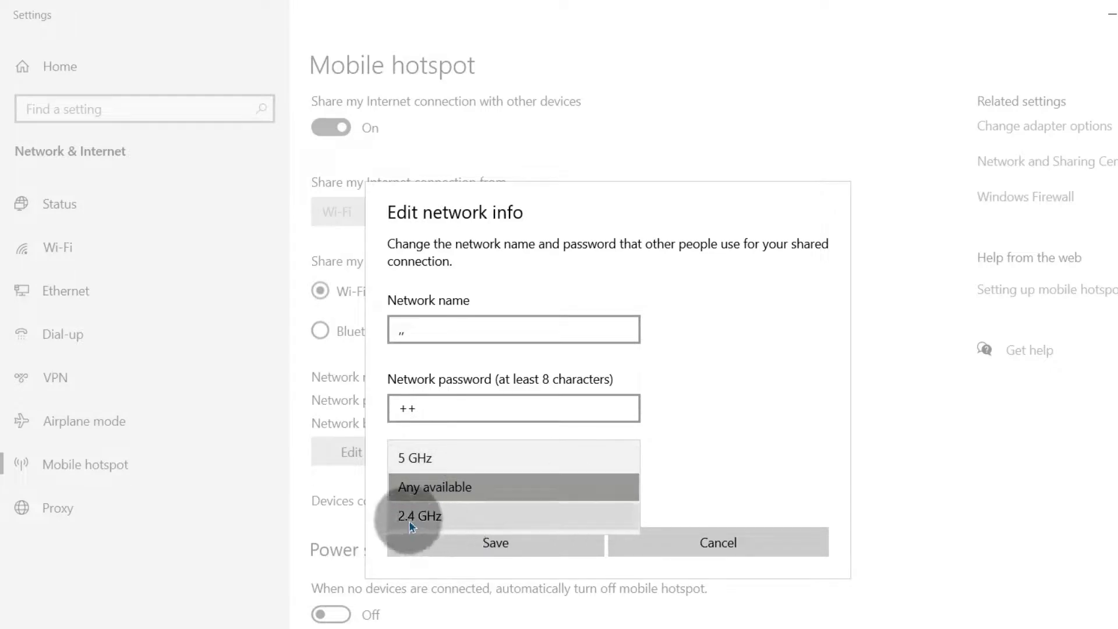
click(451, 488)
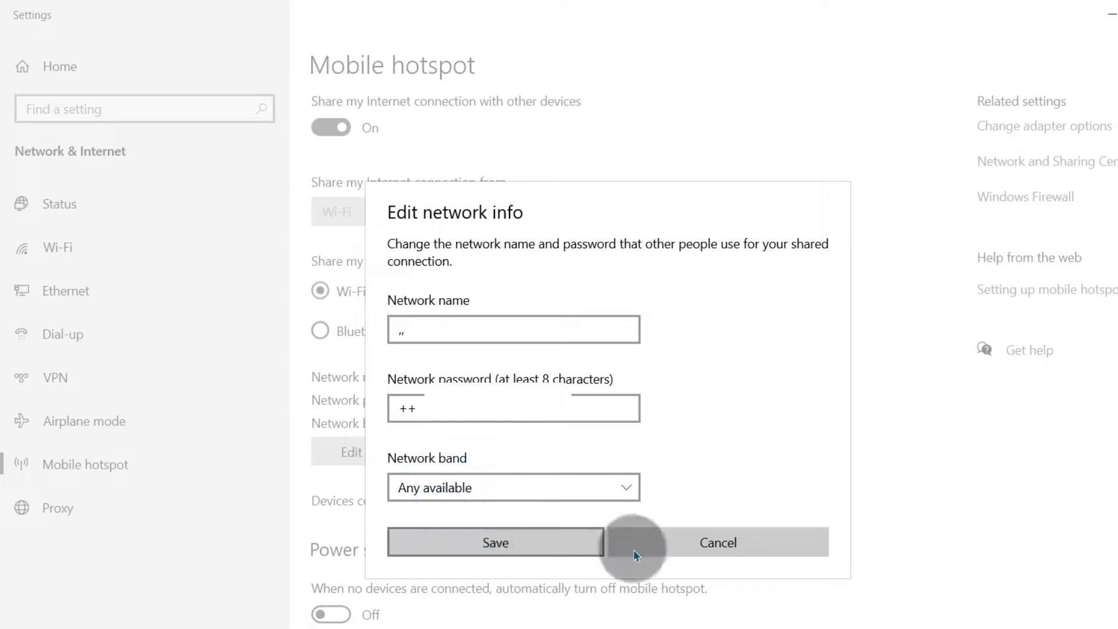
click(735, 539)
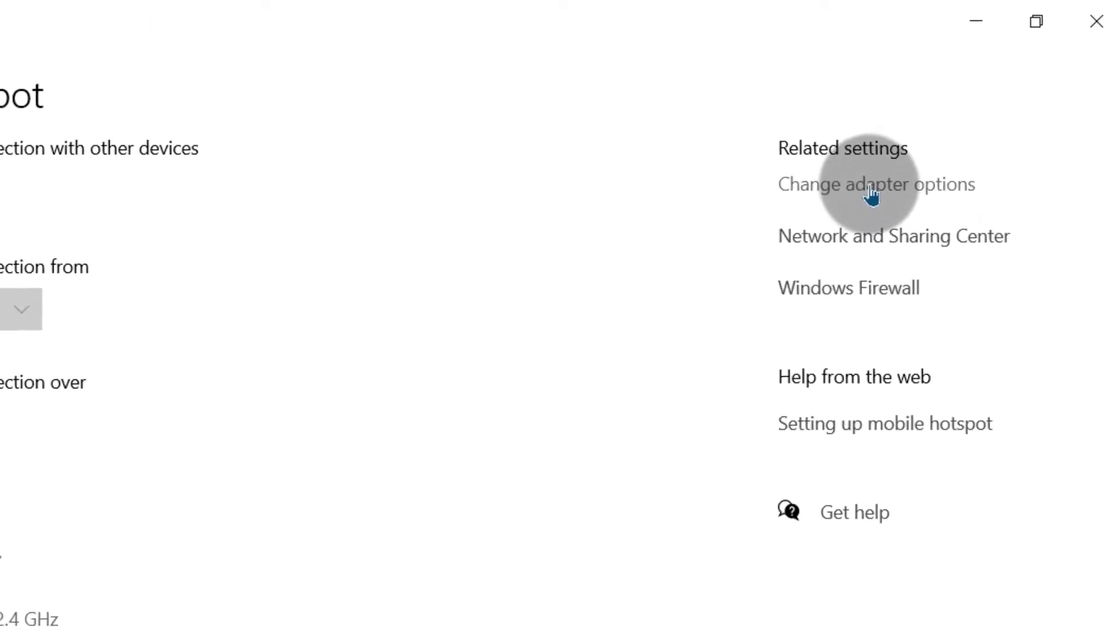
Show the network adapter list, switch the Mobile hotspot tile off and dismiss the troubleshooter.
click(856, 200)
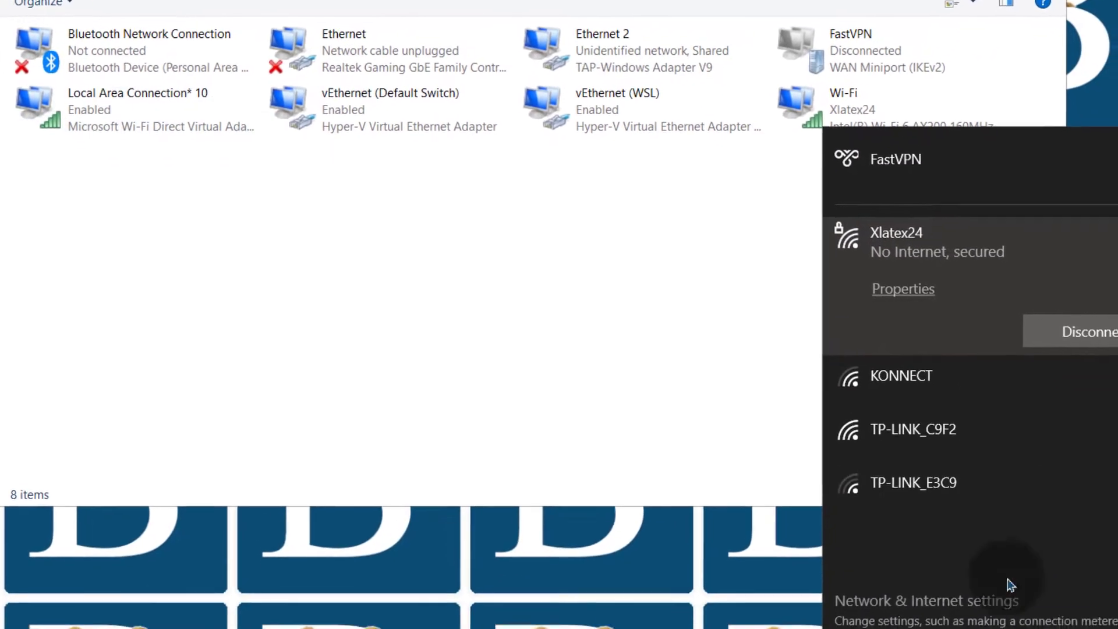
click(1020, 597)
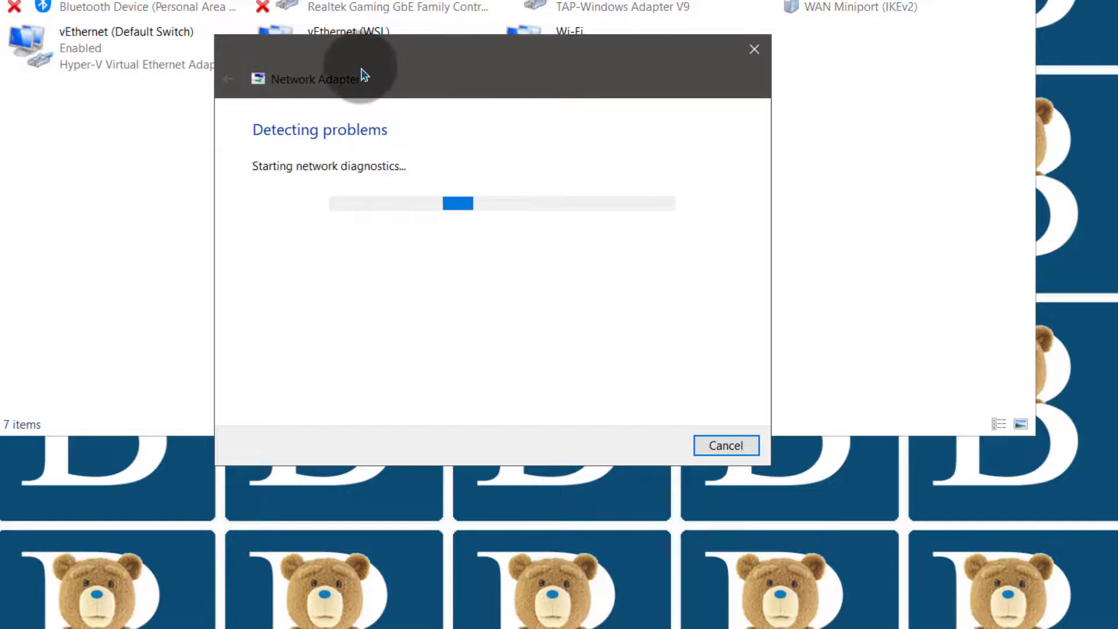
click(854, 141)
right_click(966, 621)
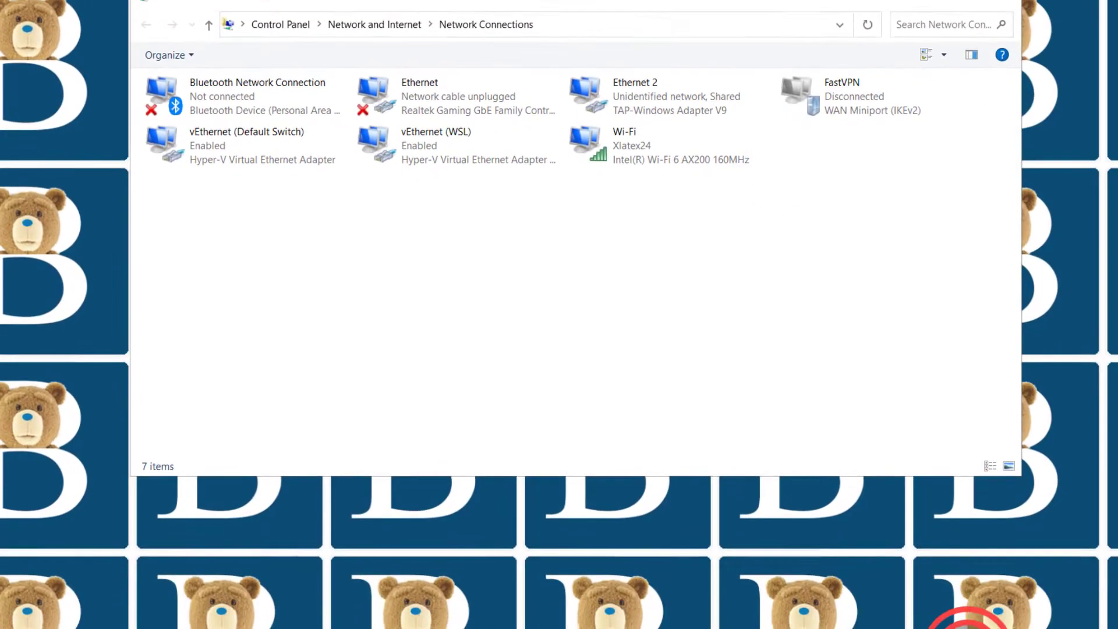
Re-enable Mobile hotspot sharing from Network & Internet settings so Local Area Connection* 10 returns.
click(968, 607)
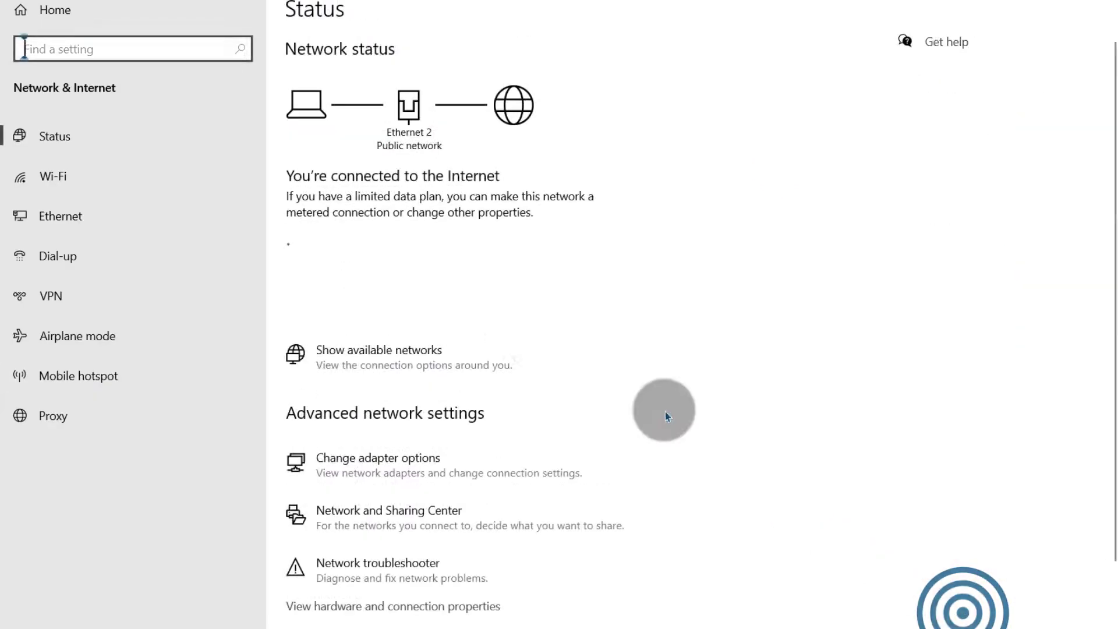
click(70, 376)
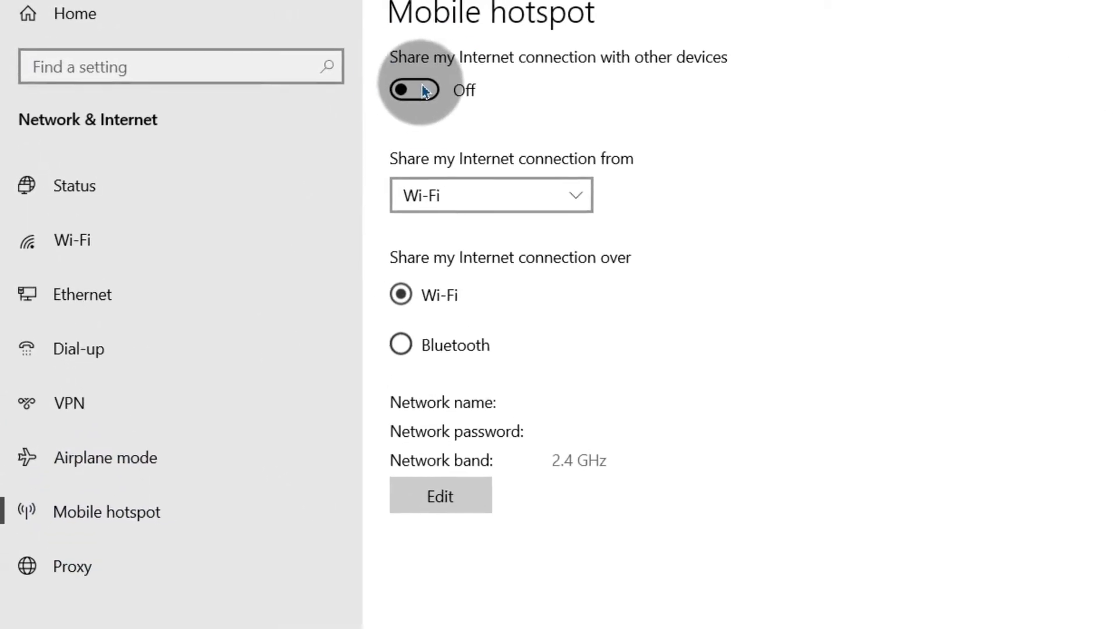
click(424, 91)
scroll(995, 324, down, 3)
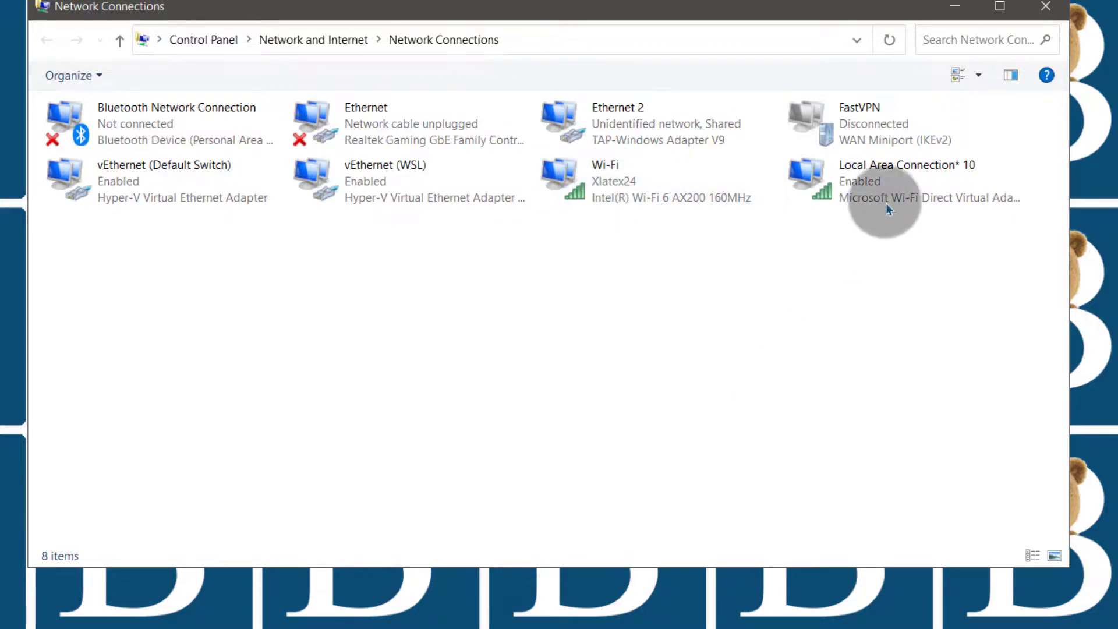
In Ethernet 2's Sharing properties, choose Local Area Connection* 10 as home networking connection and confirm.
right_click(619, 116)
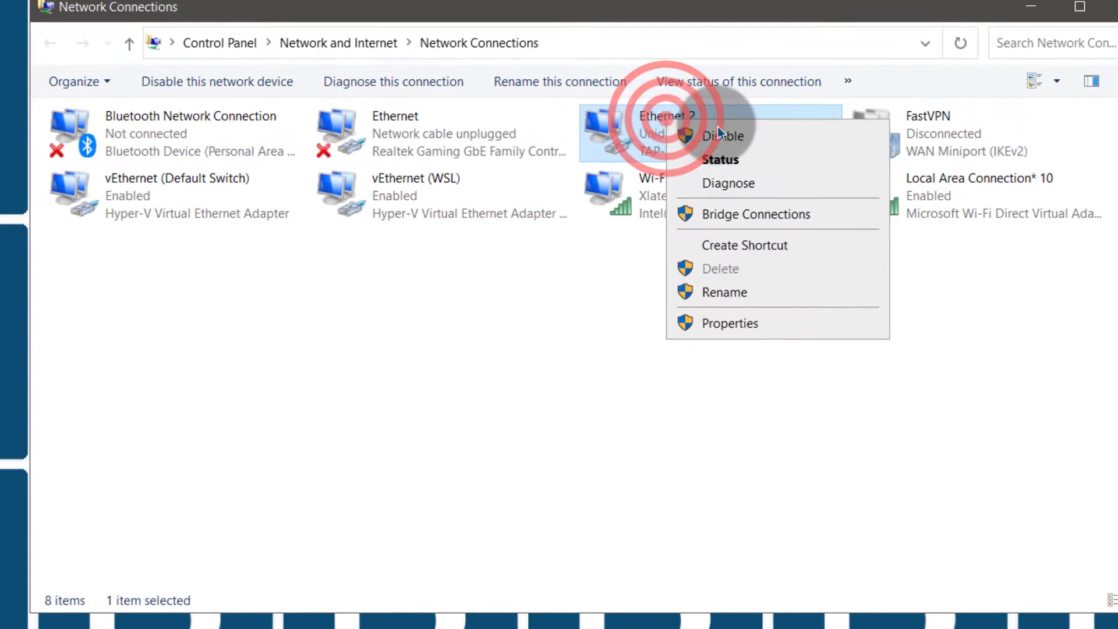
click(685, 299)
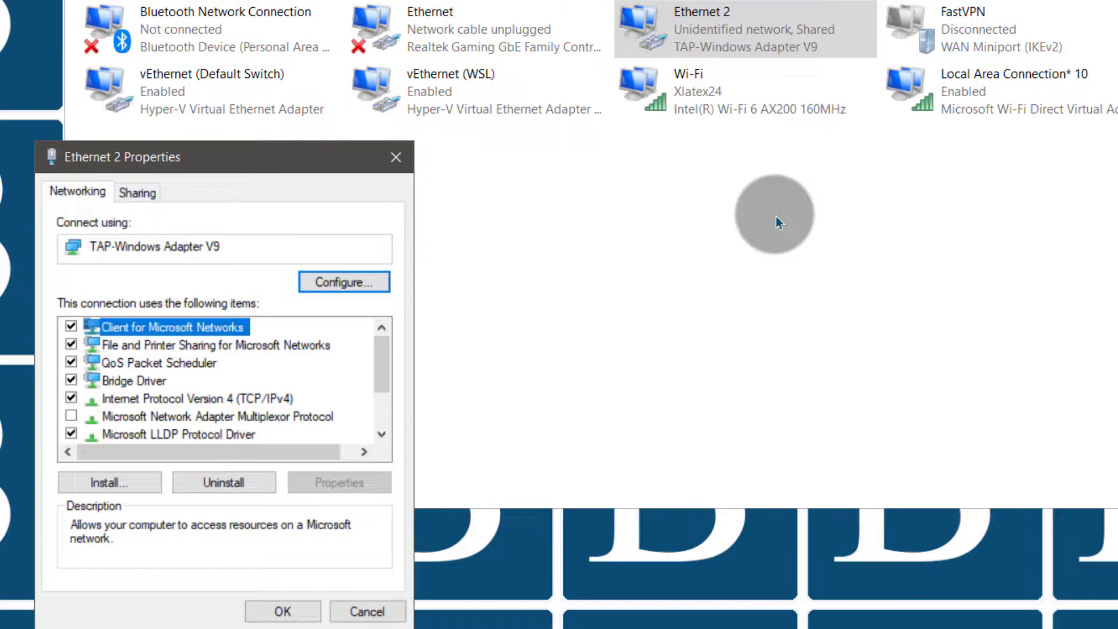
key(ctrl+Tab)
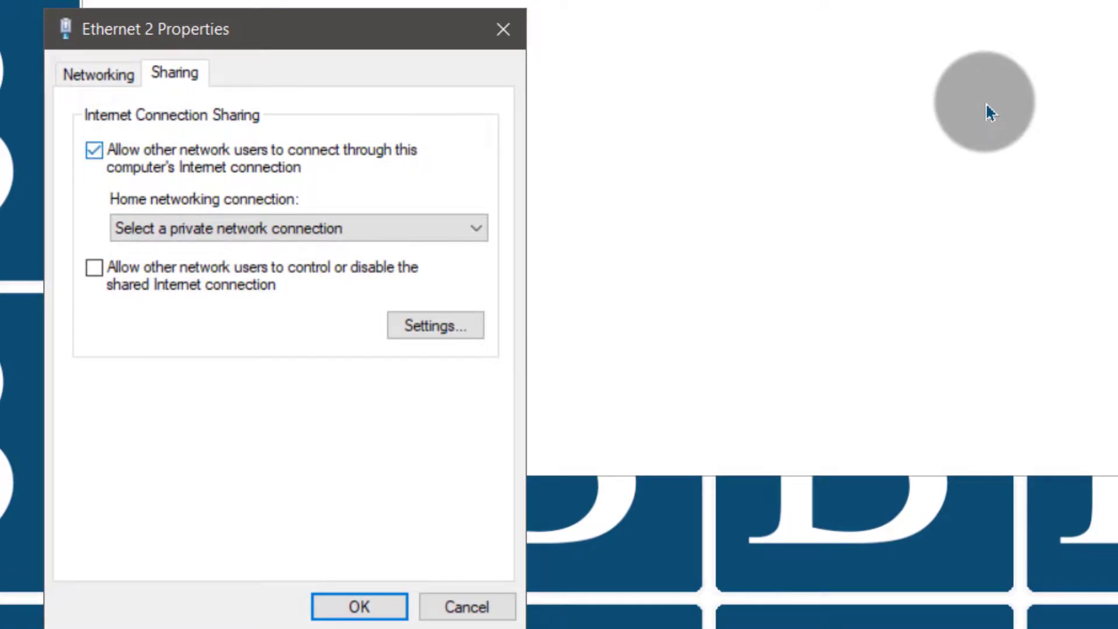
key(Tab)
key(alt+Down)
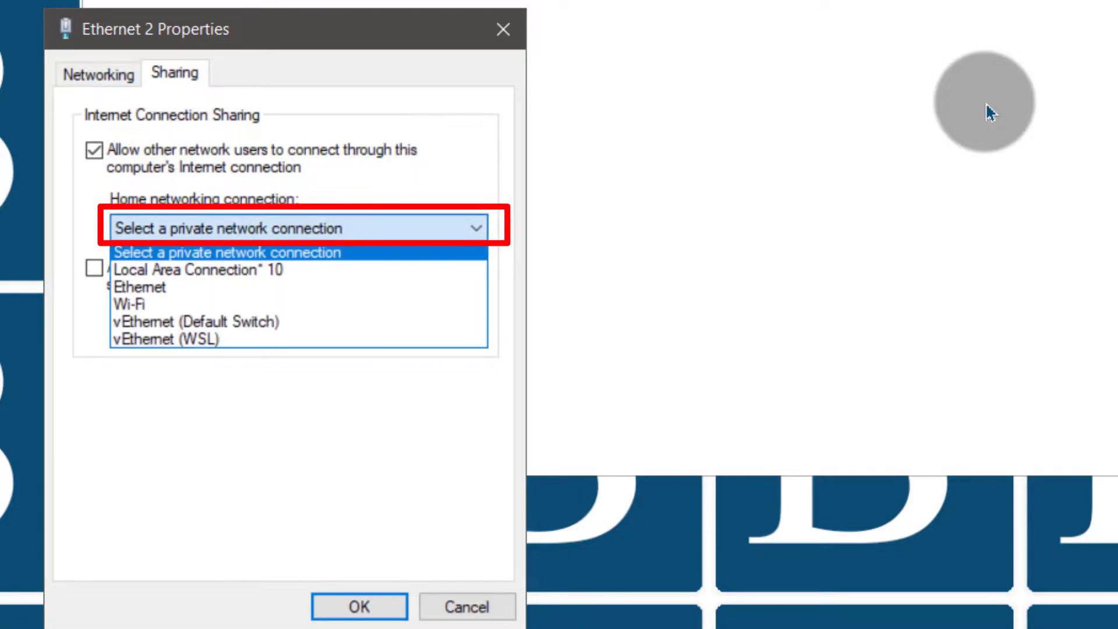
key(Down)
key(Down)
key(Down)
key(Down)
key(Down)
key(Up)
key(Up)
key(Up)
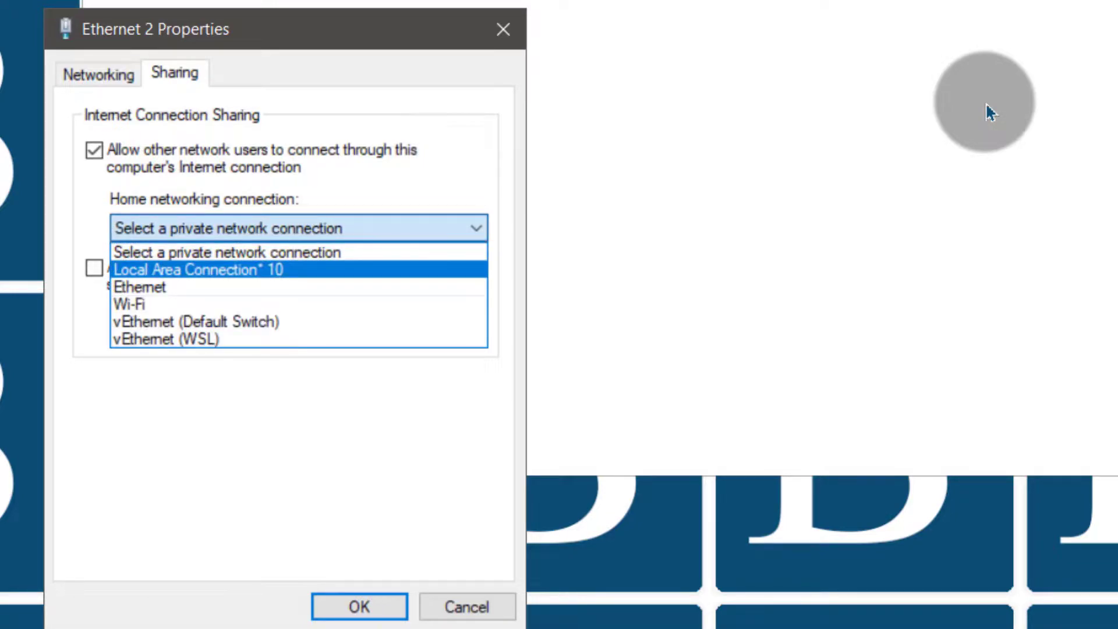
key(Return)
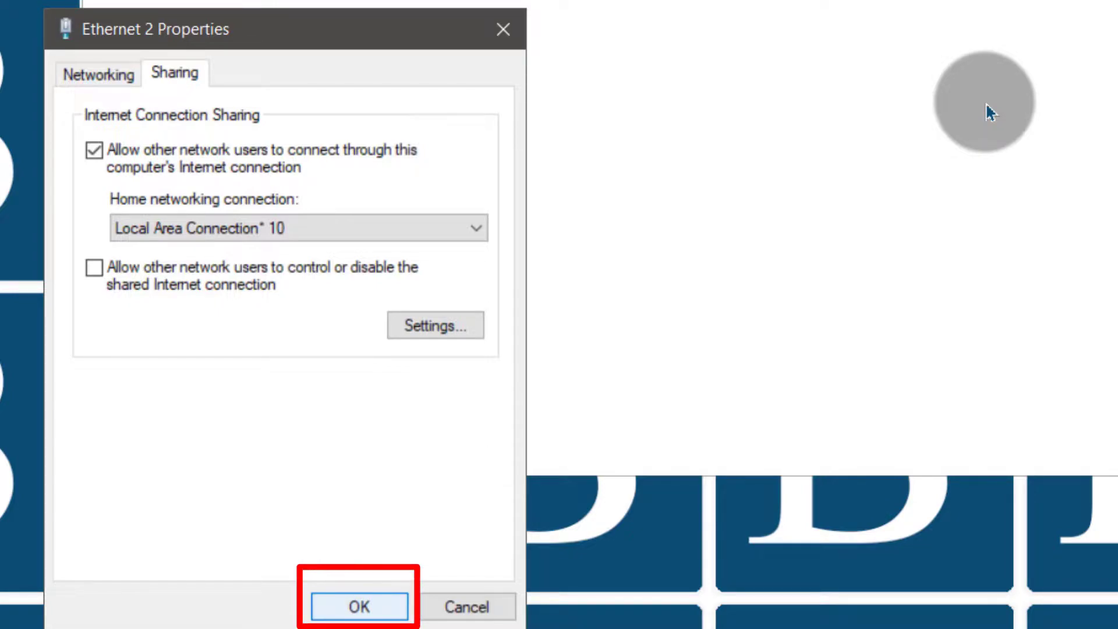
key(Return)
key(Return)
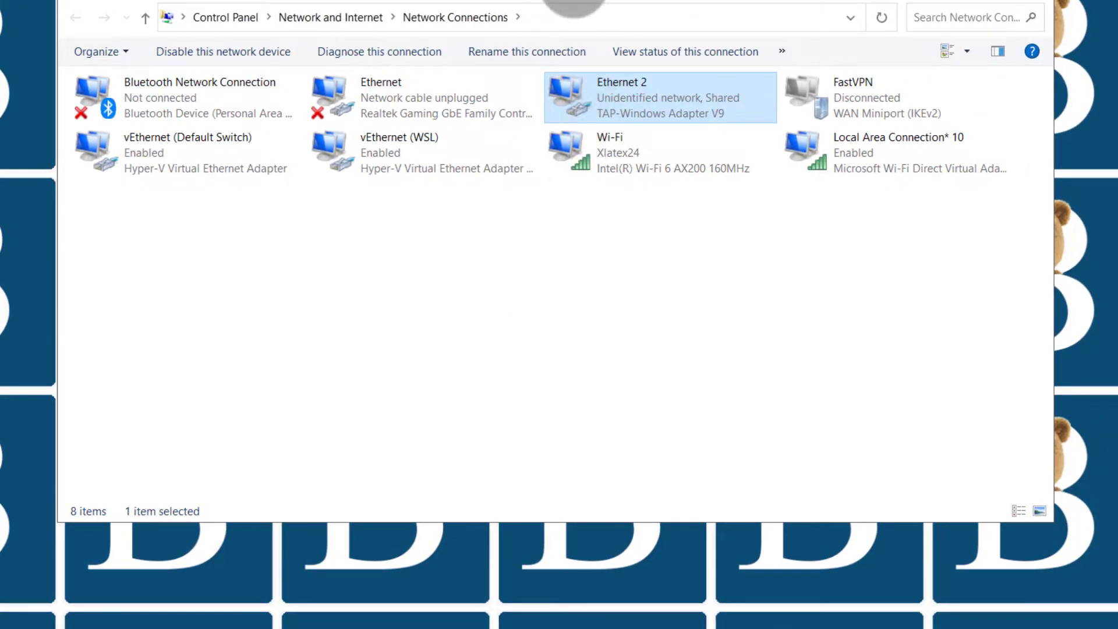
drag(602, 10, 491, 124)
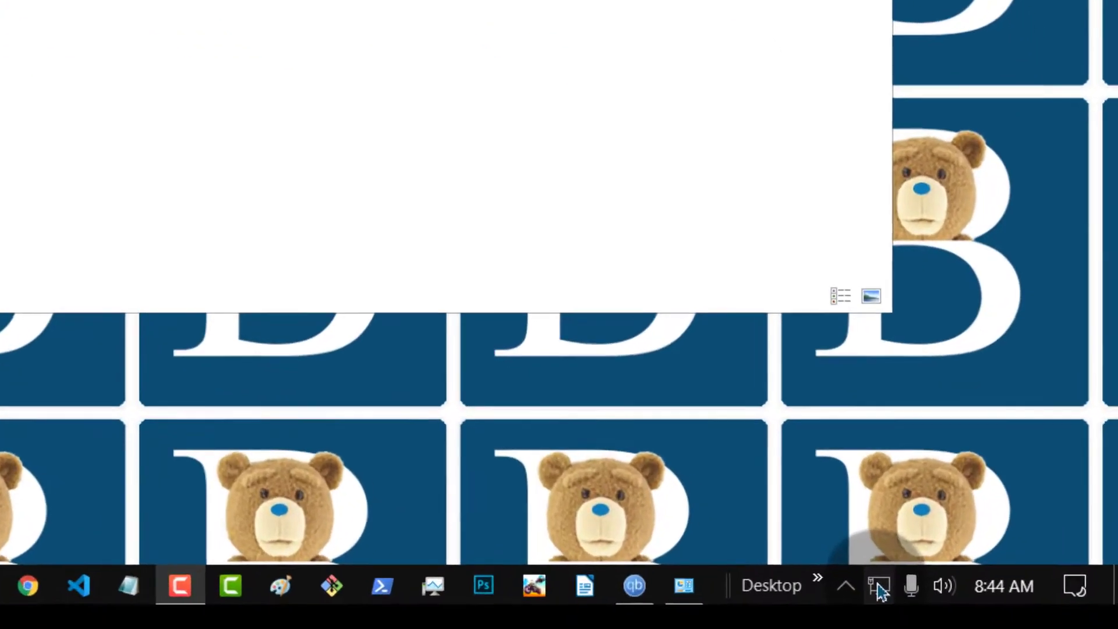
right_click(876, 588)
click(876, 588)
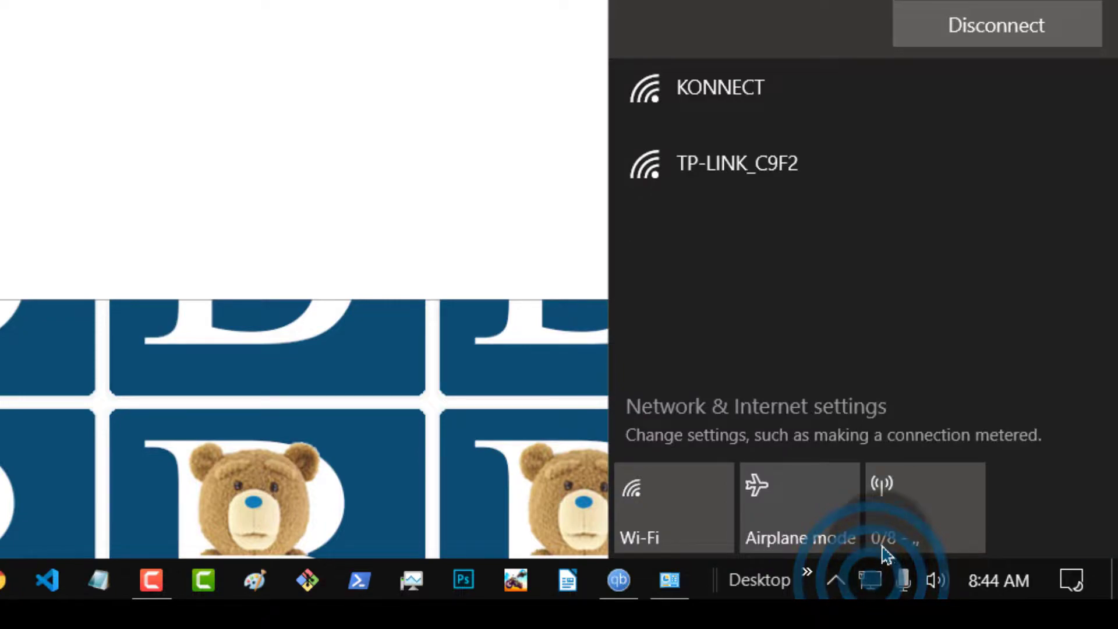
right_click(927, 501)
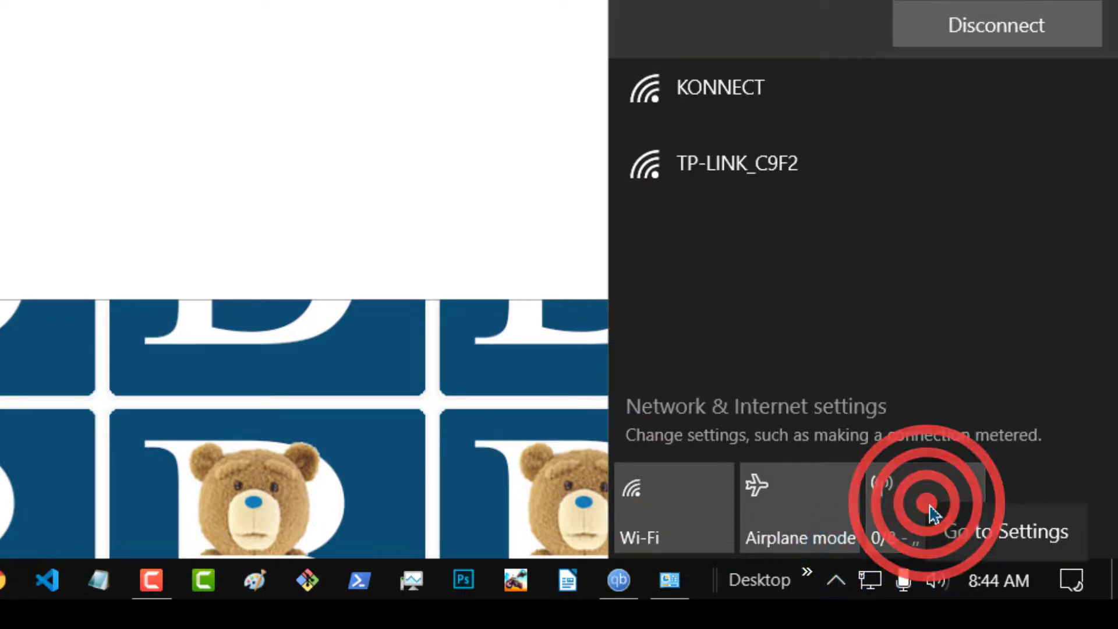
click(995, 532)
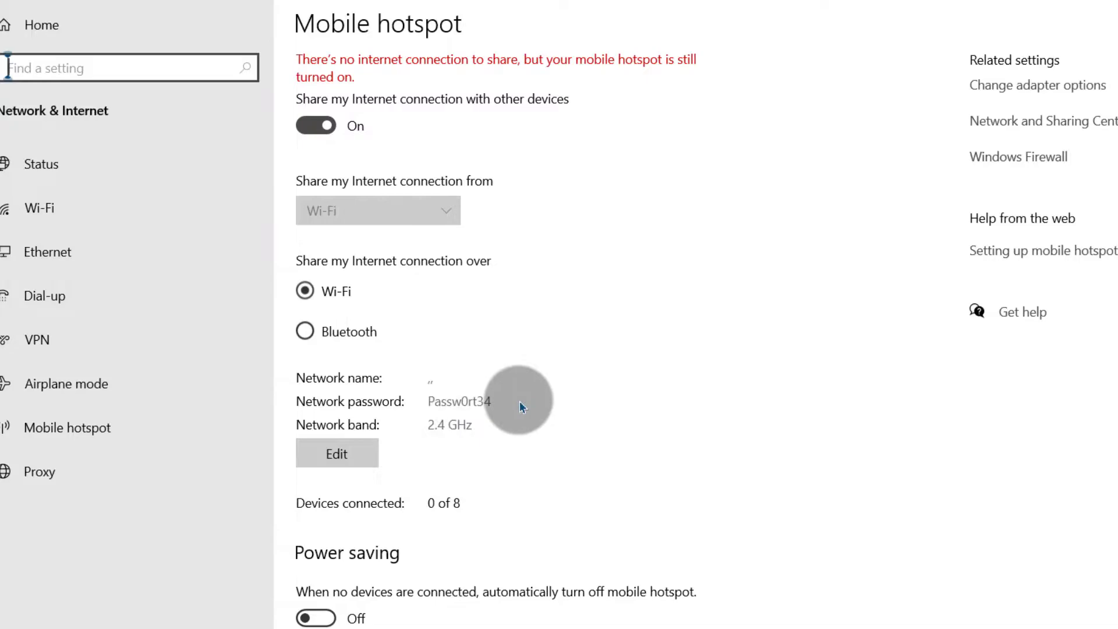
click(519, 401)
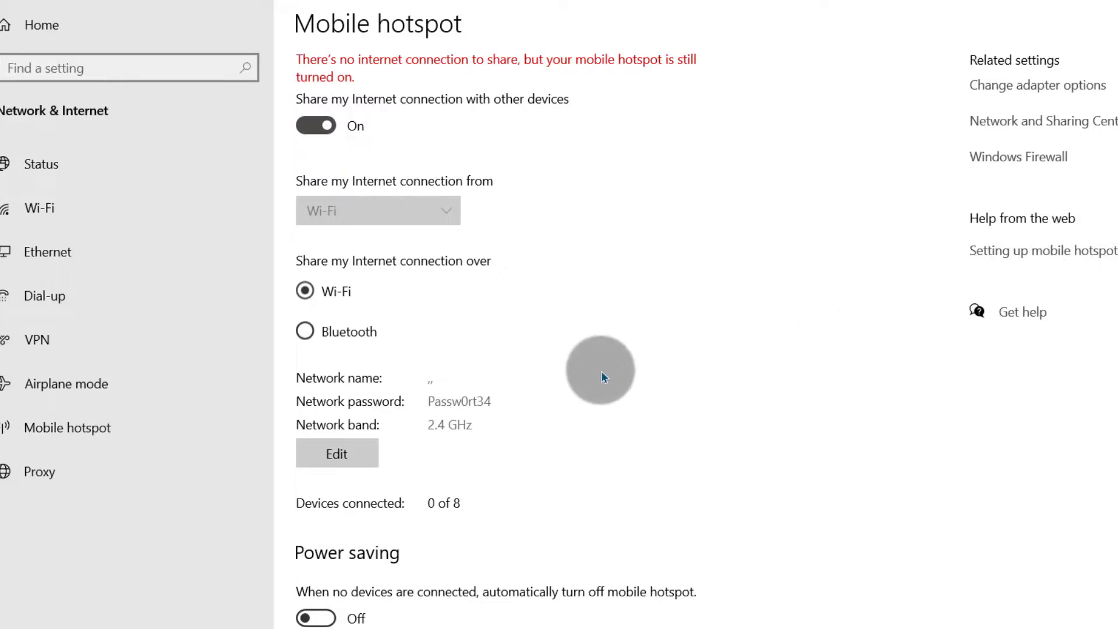
click(1036, 85)
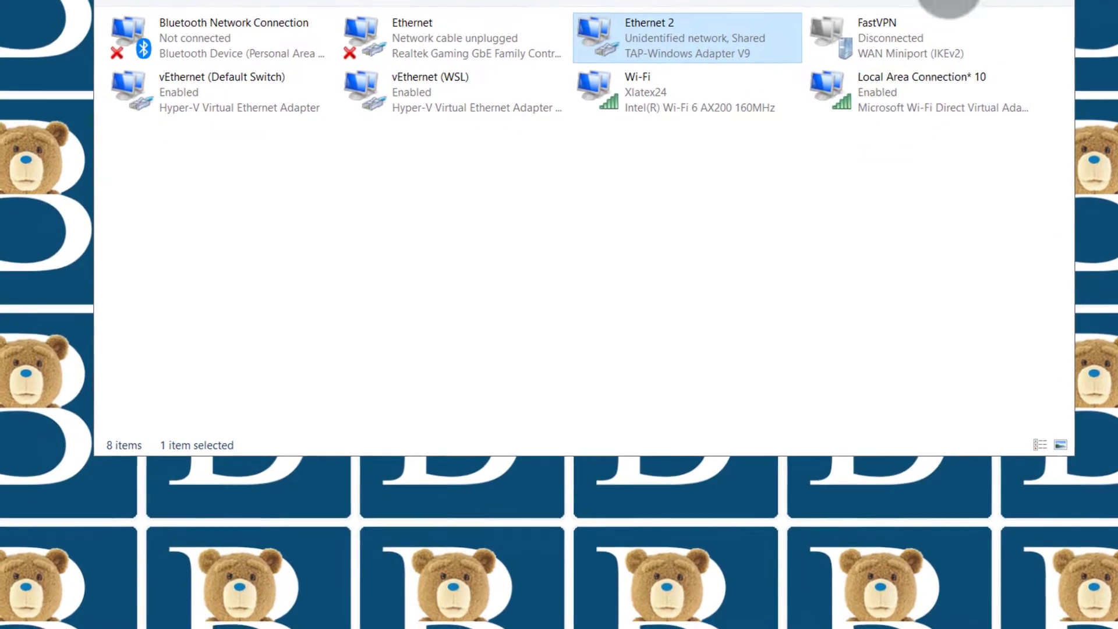
Run ipconfig in Windows PowerShell to list the network adapters.
click(866, 620)
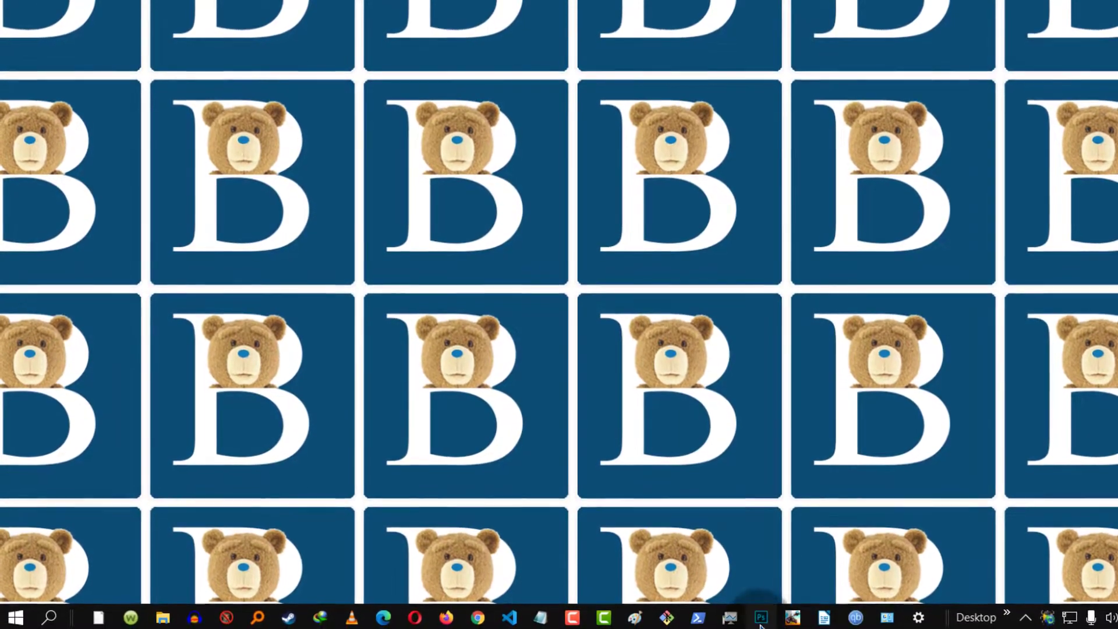
click(698, 619)
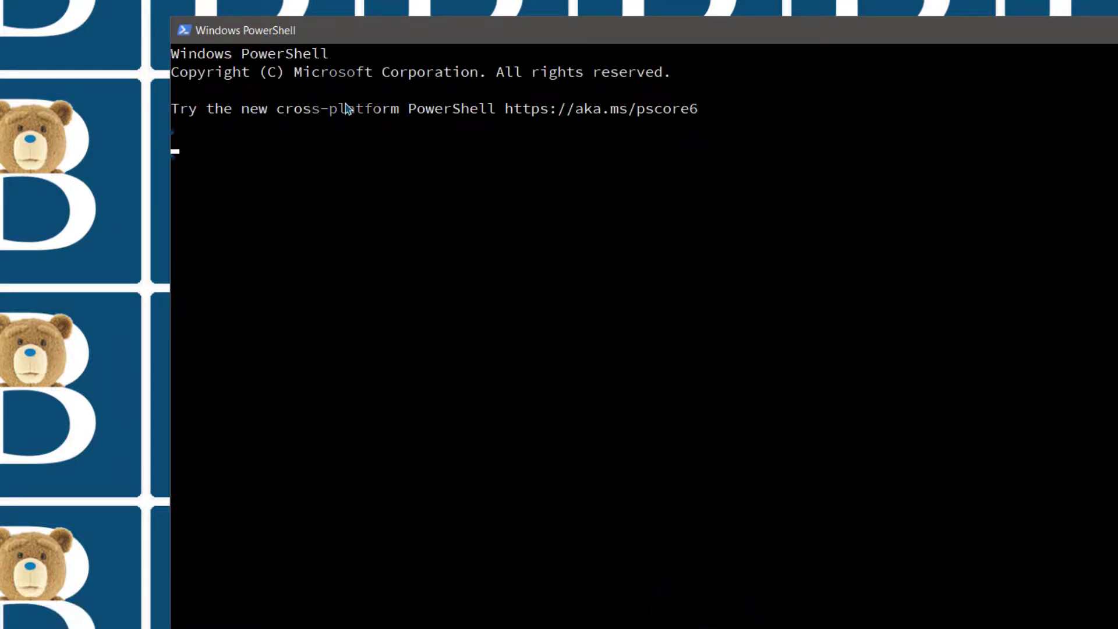
click(411, 33)
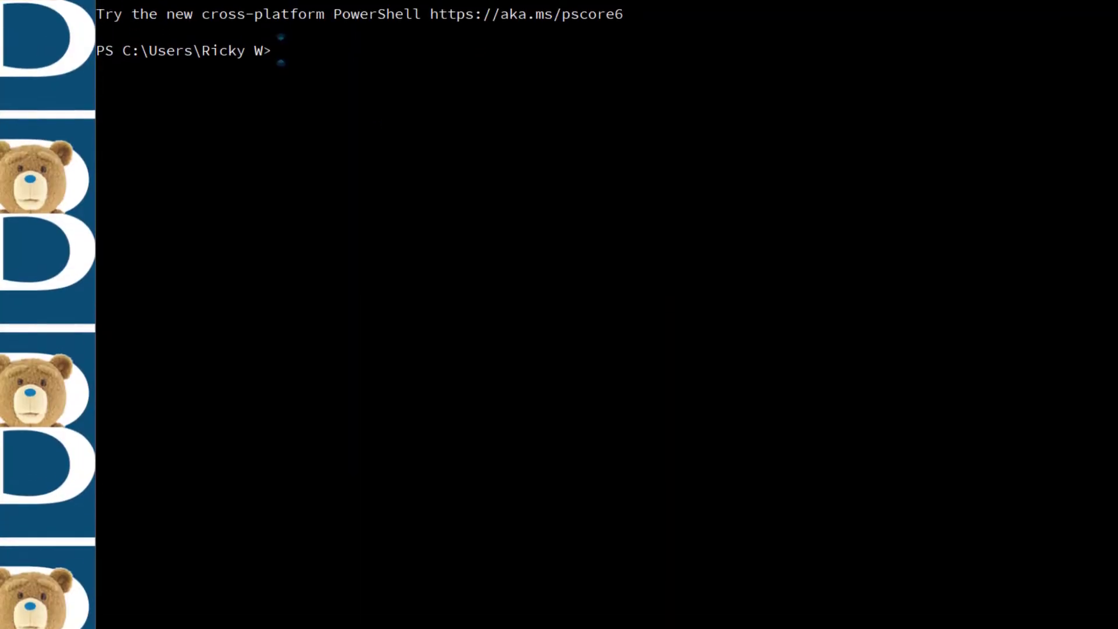
text(ipconfig)
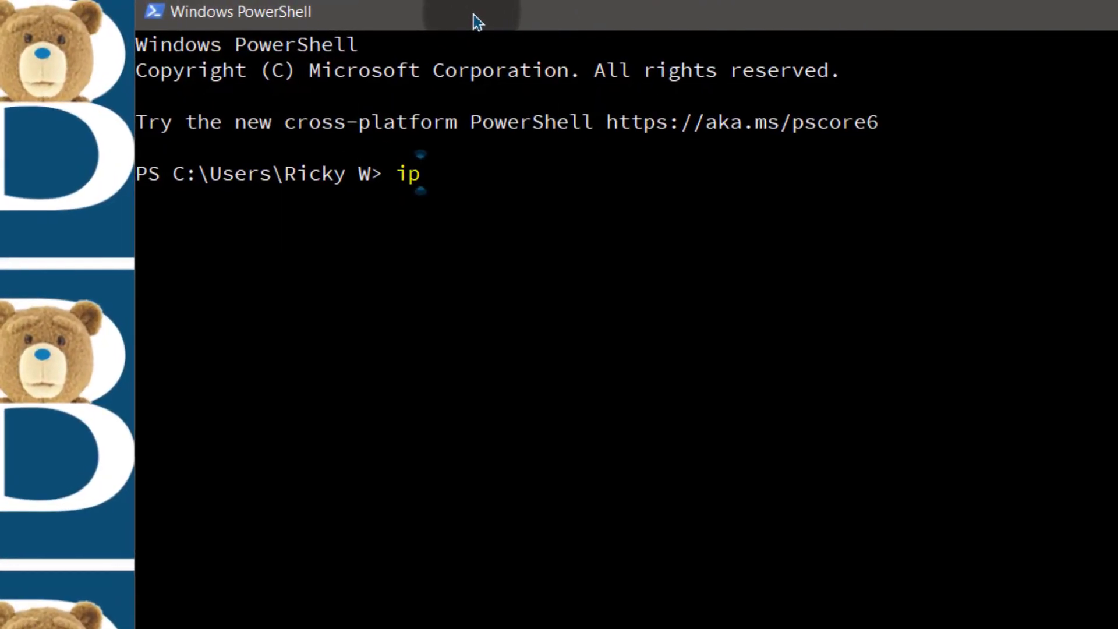
key(Return)
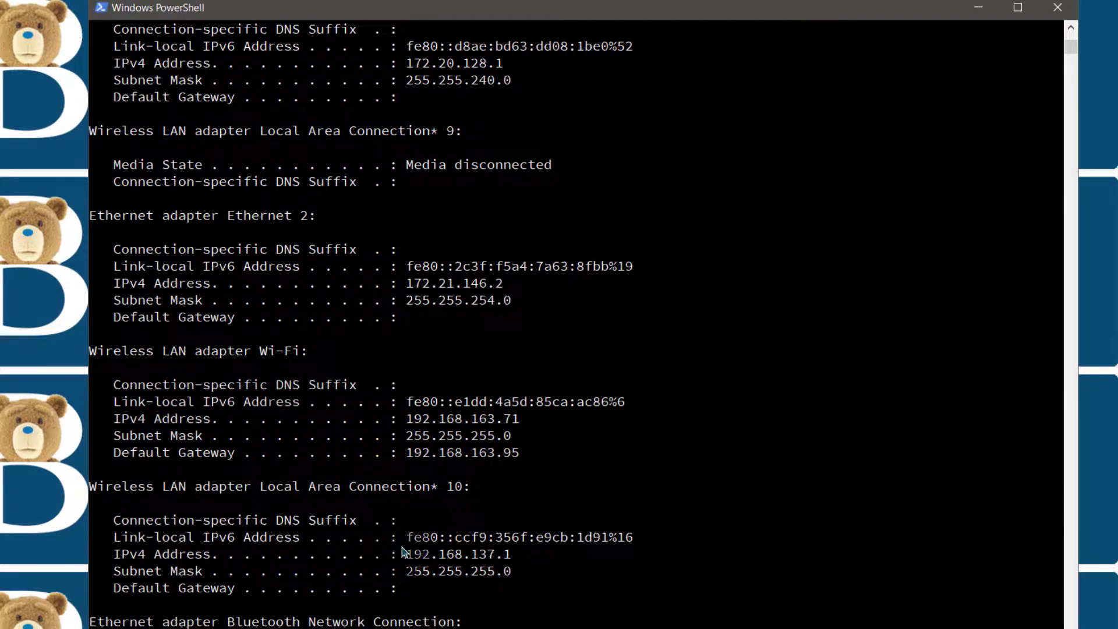
Scroll the ipconfig output and highlight the Local Area Connection* 10 adapter heading.
scroll(390, 524, down, 2)
scroll(392, 553, down, 2)
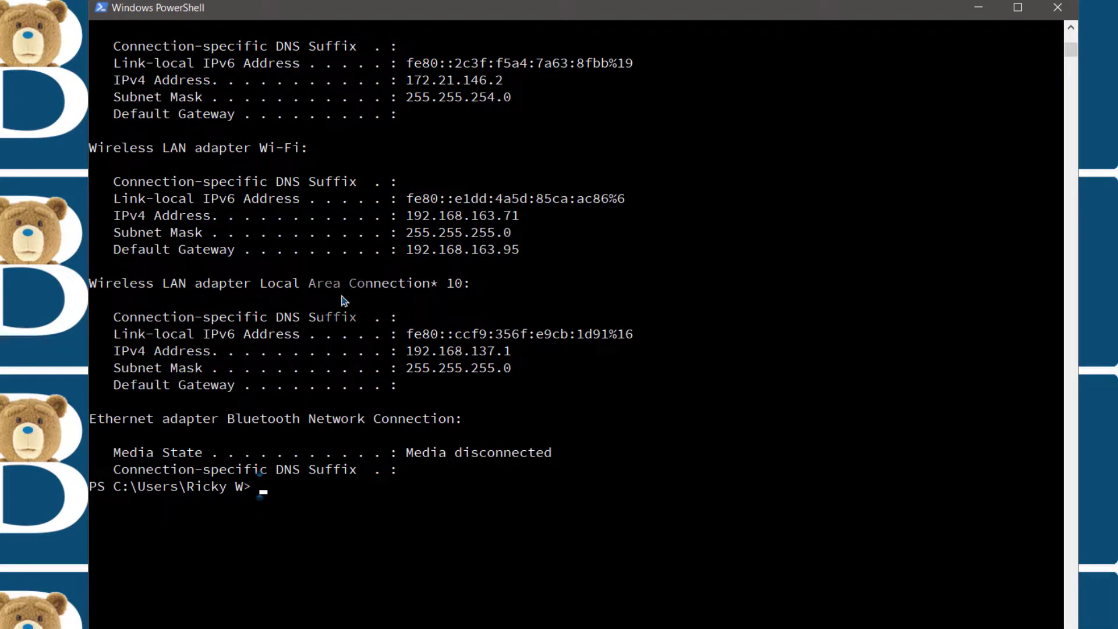
click(467, 284)
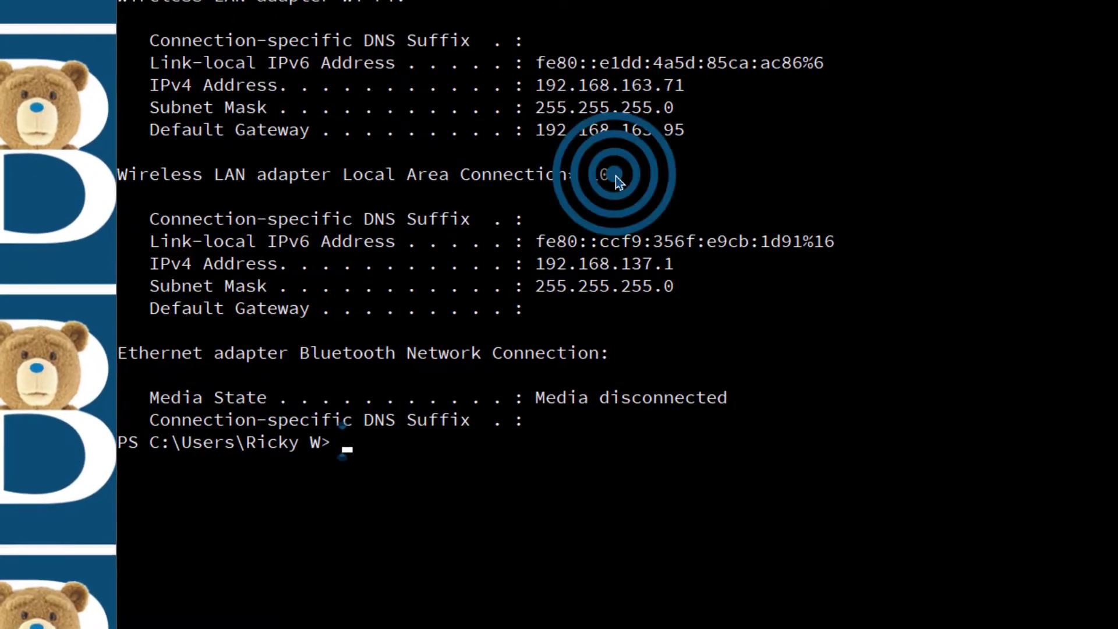
drag(616, 176, 124, 181)
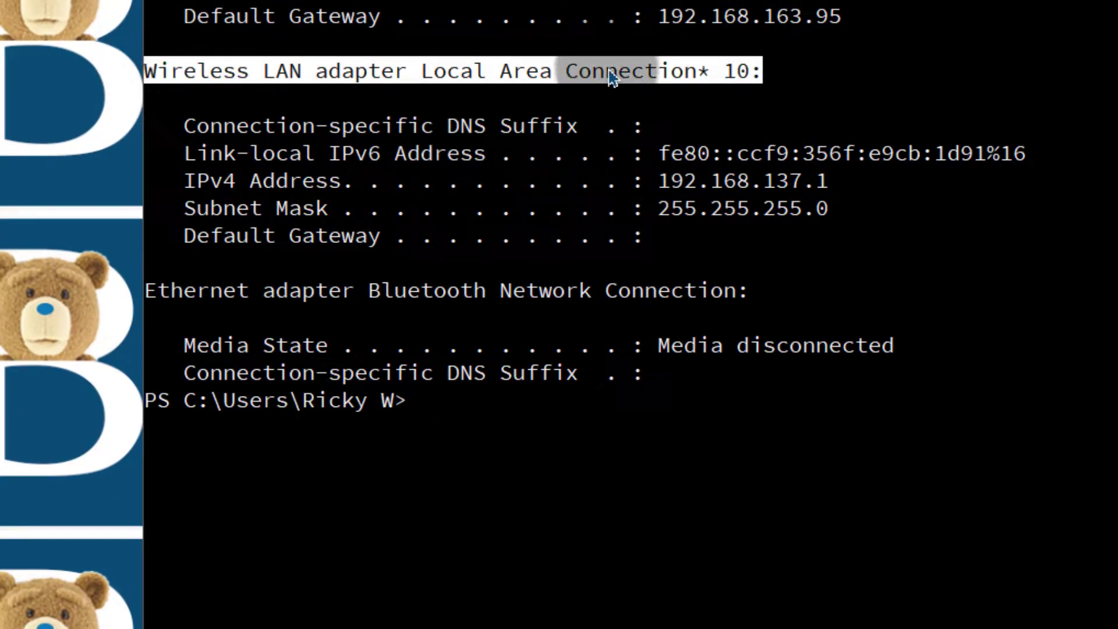
right_click(521, 73)
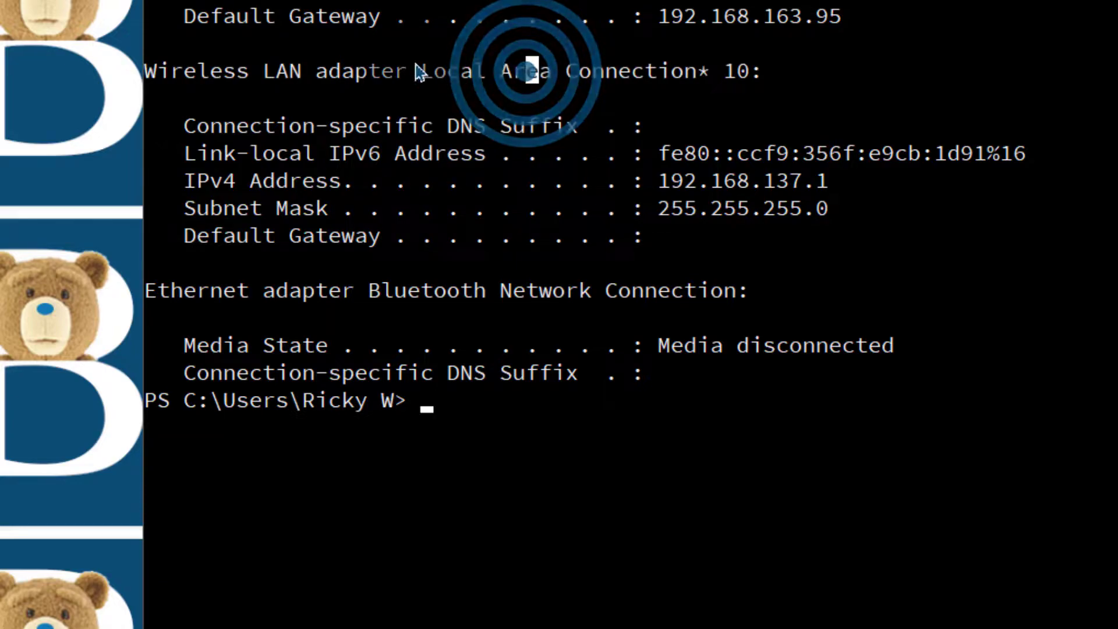
drag(408, 73, 749, 73)
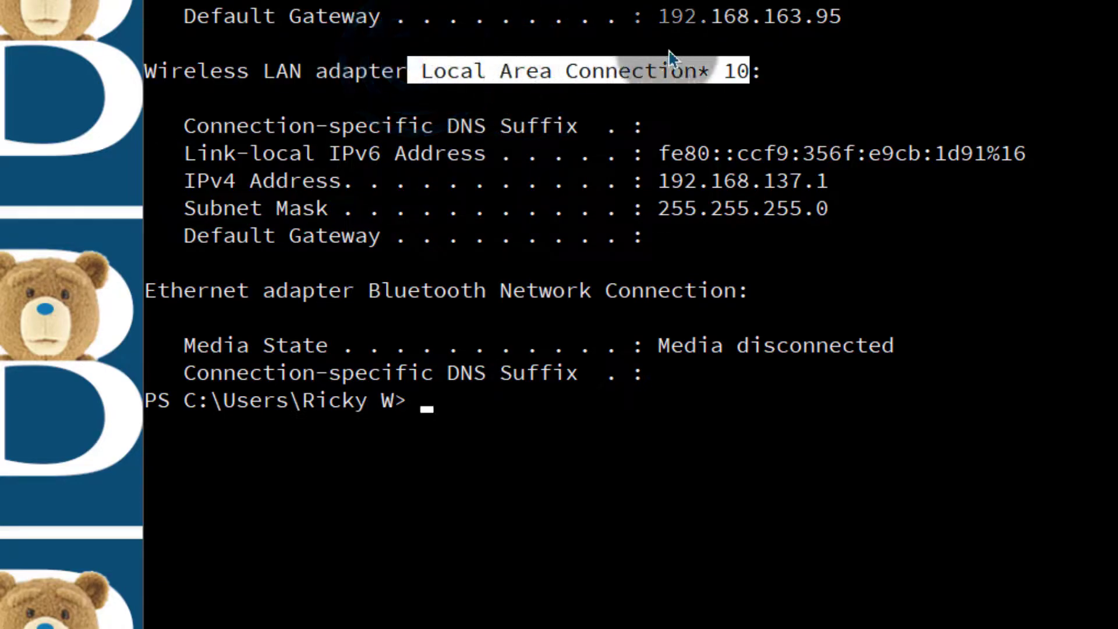
right_click(696, 46)
Highlight the adapter name and its IPv4 address 192.168.137.1.
scroll(696, 46, up, 3)
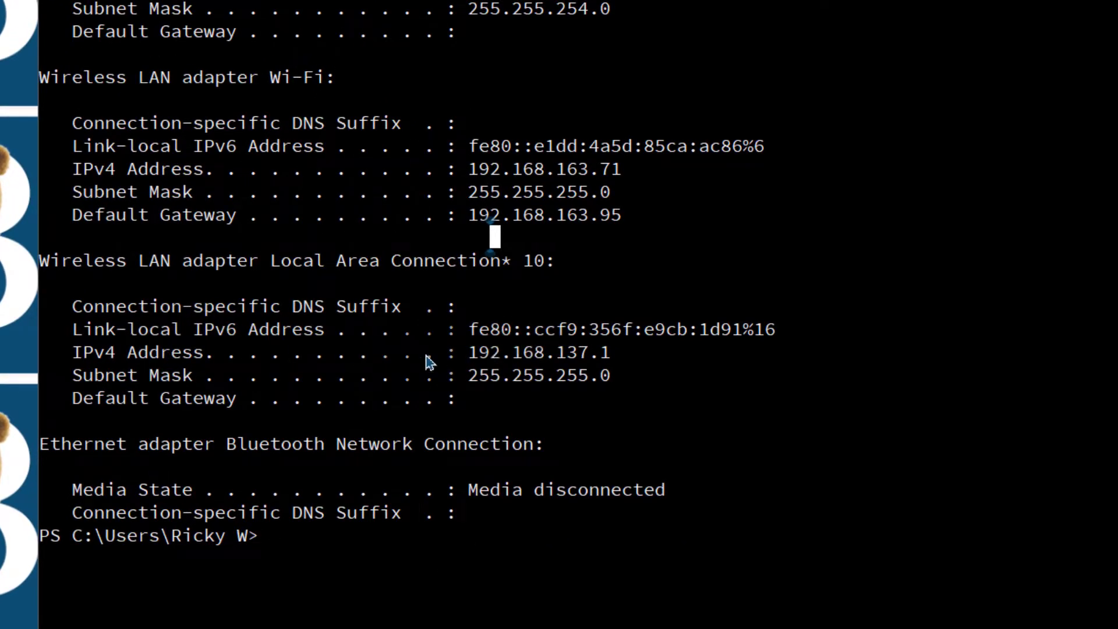
click(273, 268)
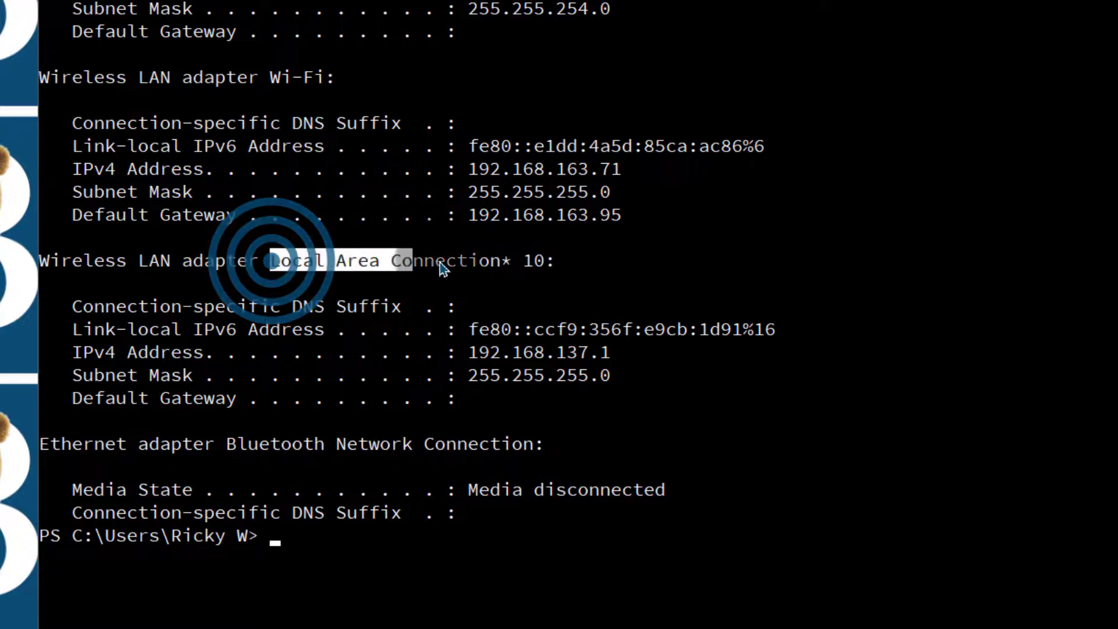
drag(273, 268, 544, 262)
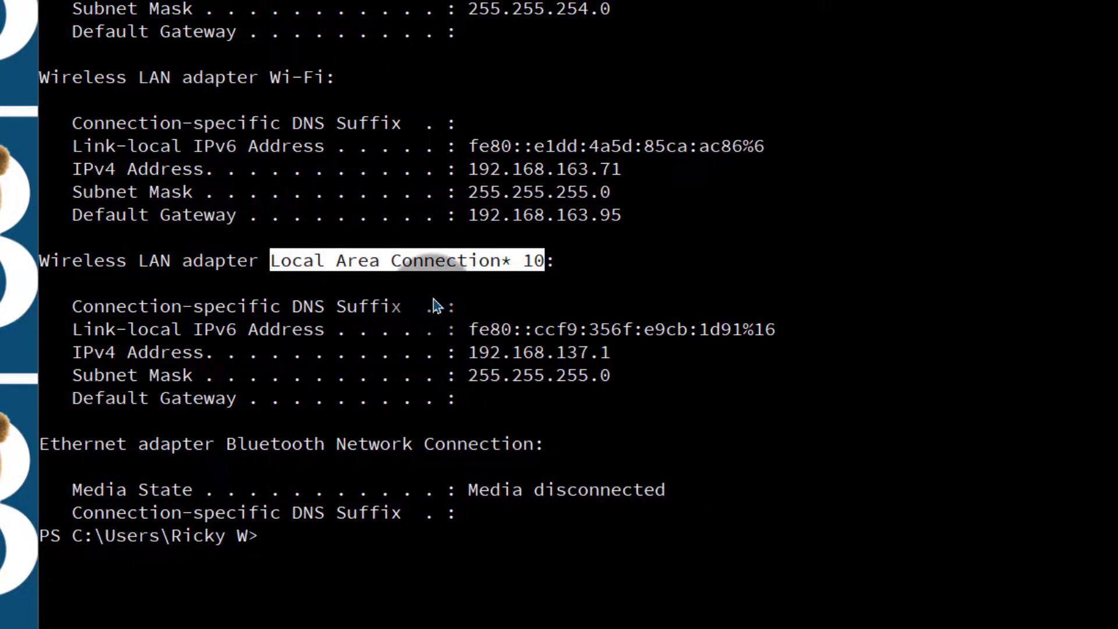
right_click(433, 271)
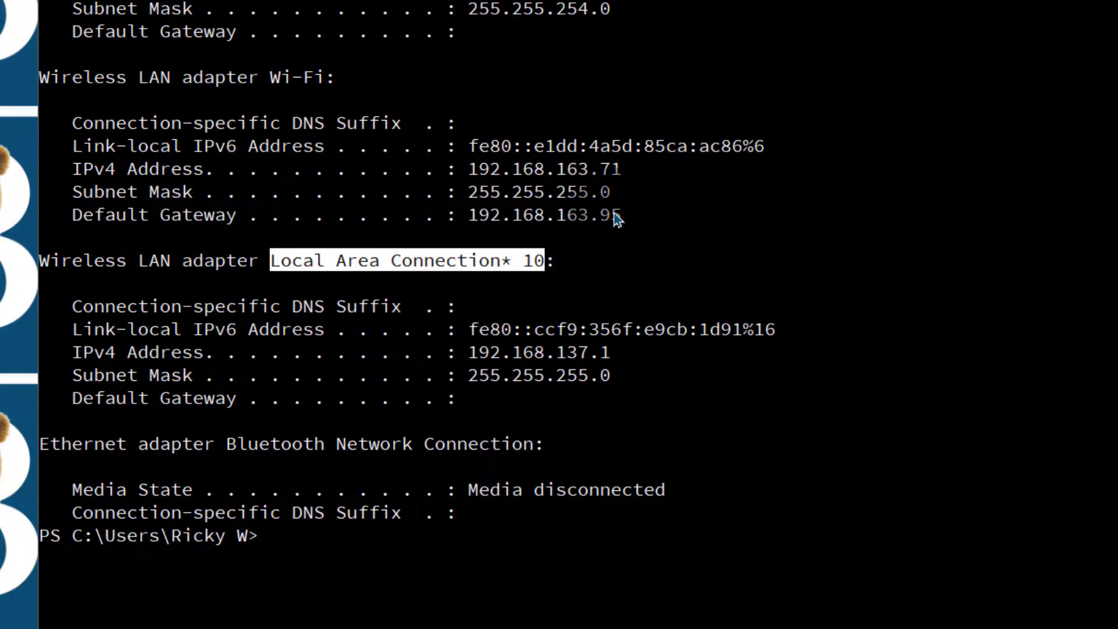
right_click(329, 267)
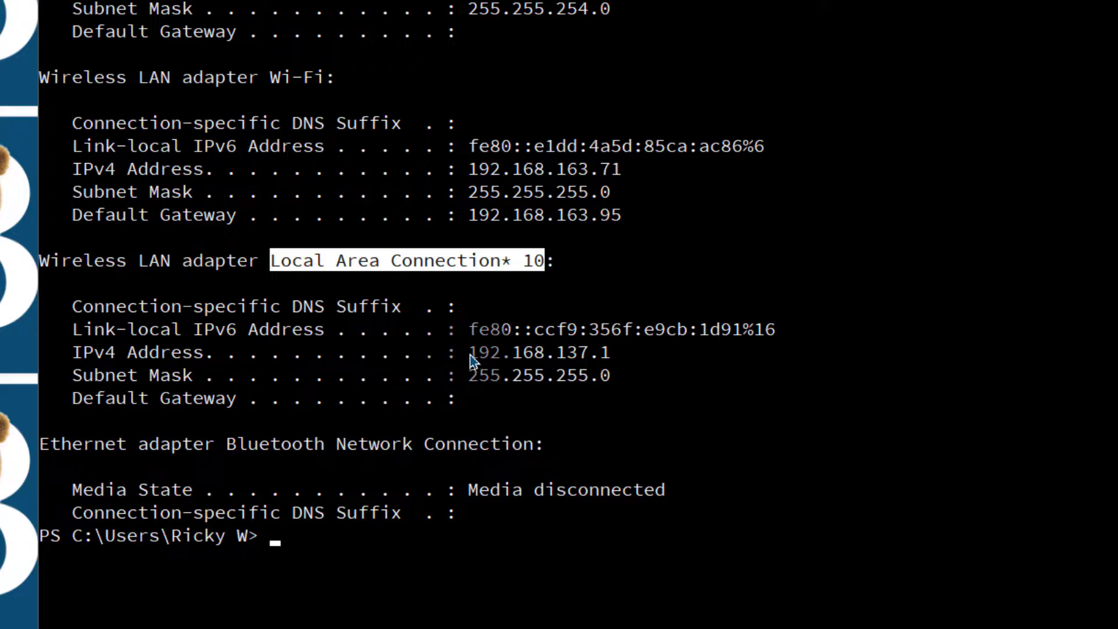
drag(476, 355, 610, 360)
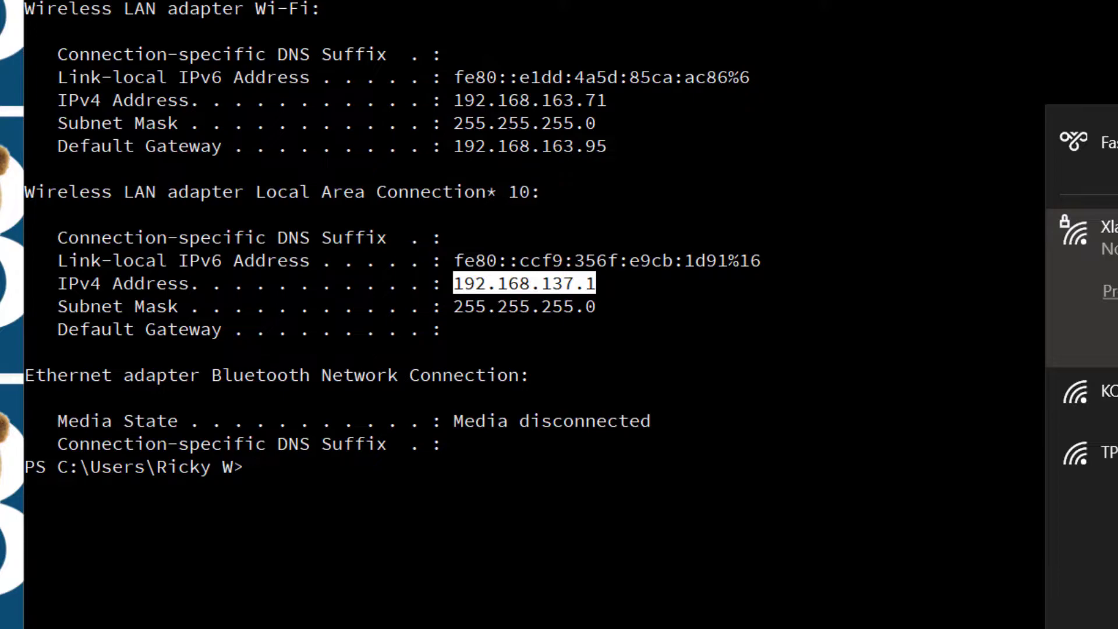
click(562, 516)
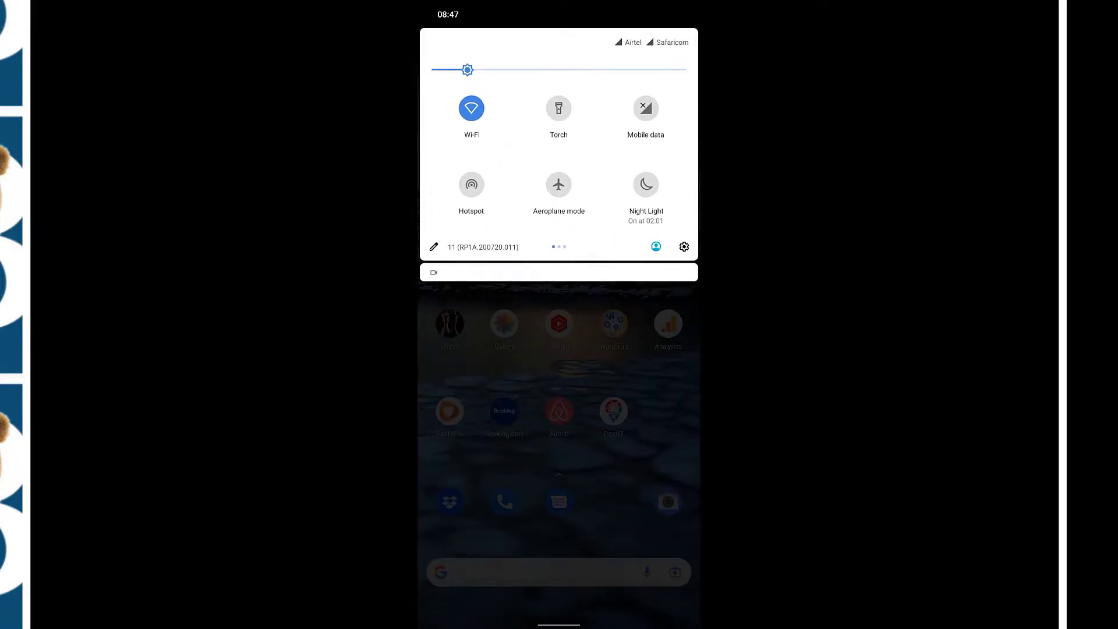
Open the phone's Wifi Sample join form and expand its IP settings dropdown.
click(471, 107)
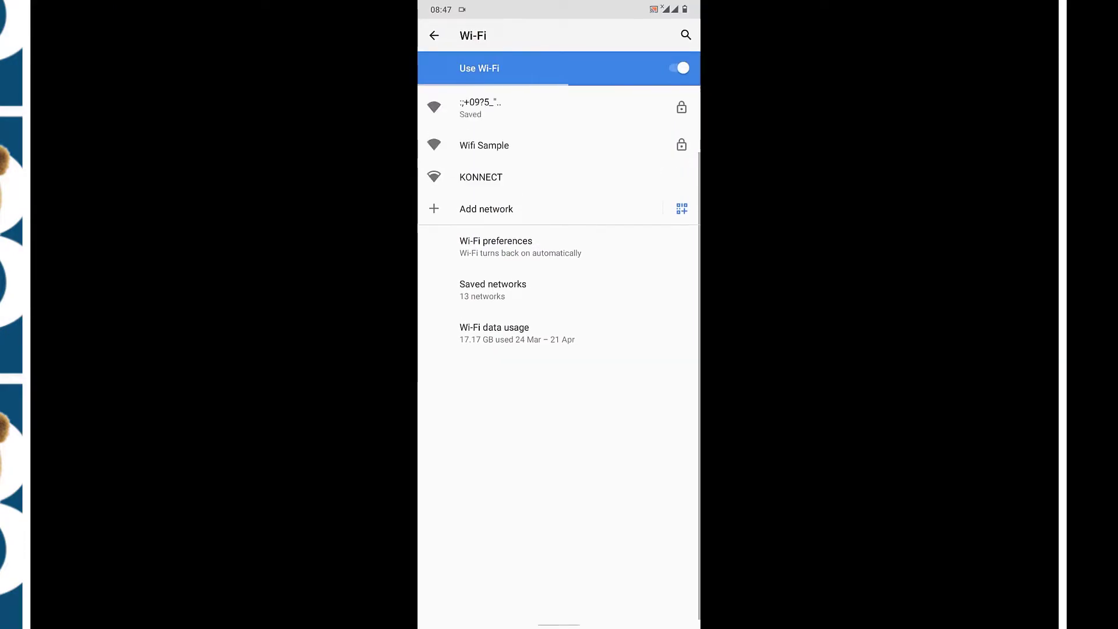
click(484, 145)
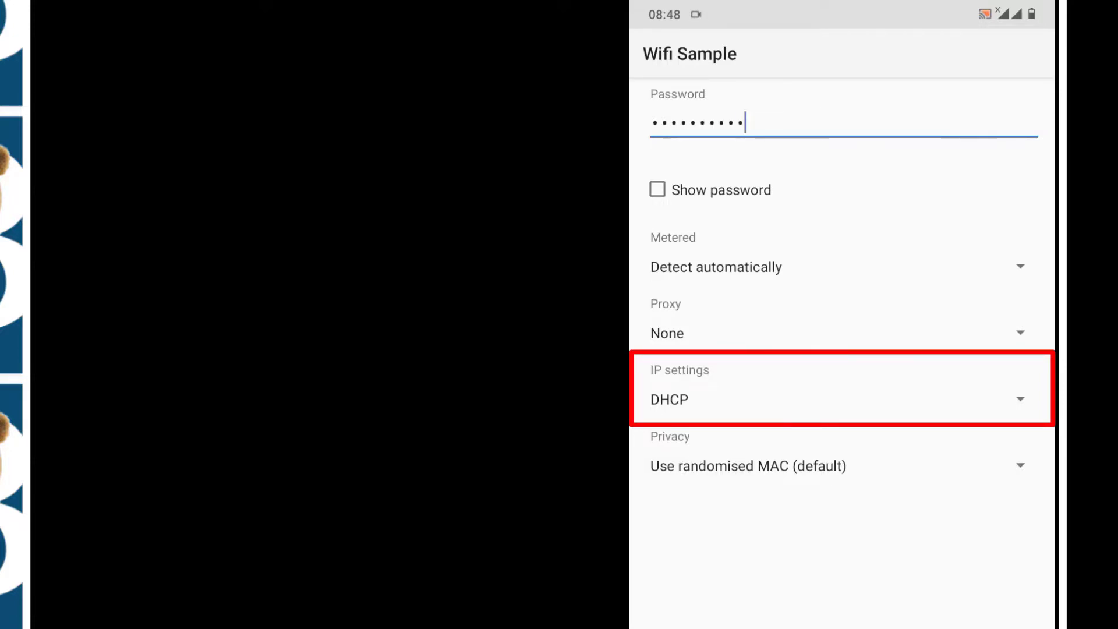
click(838, 399)
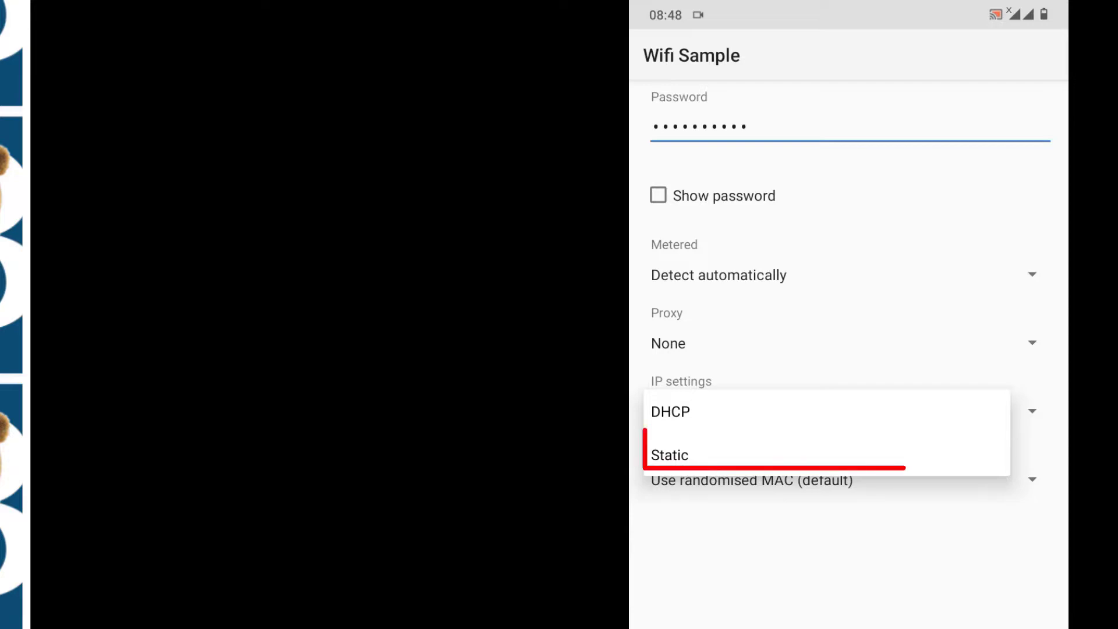
Switch IP settings to Static and enter IP address 192.168.137.2.
click(669, 455)
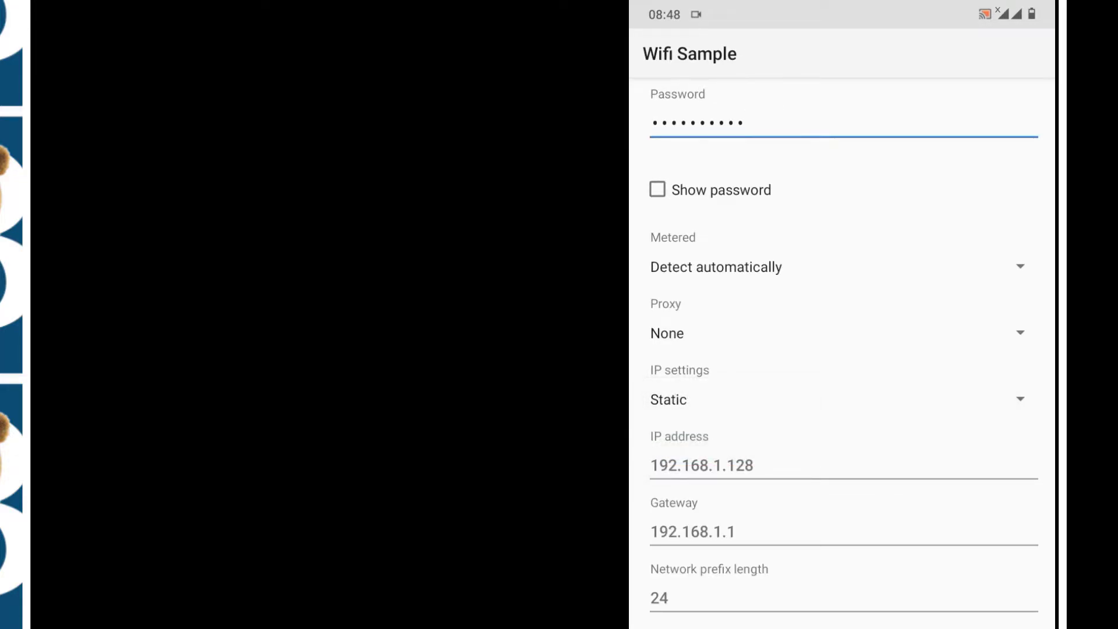
click(655, 465)
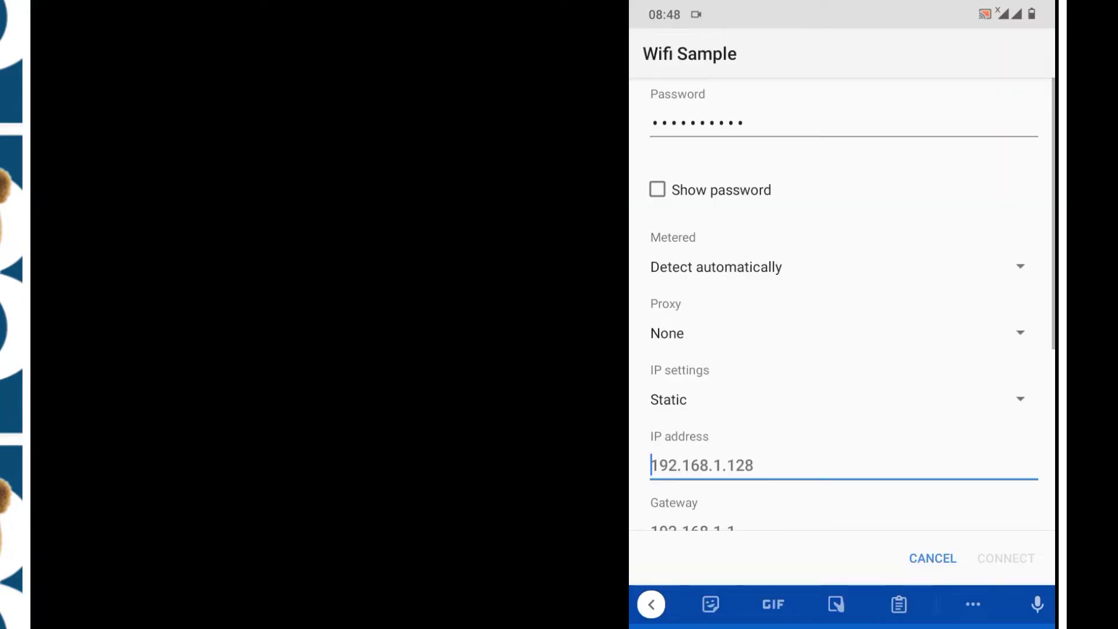
text(192.1)
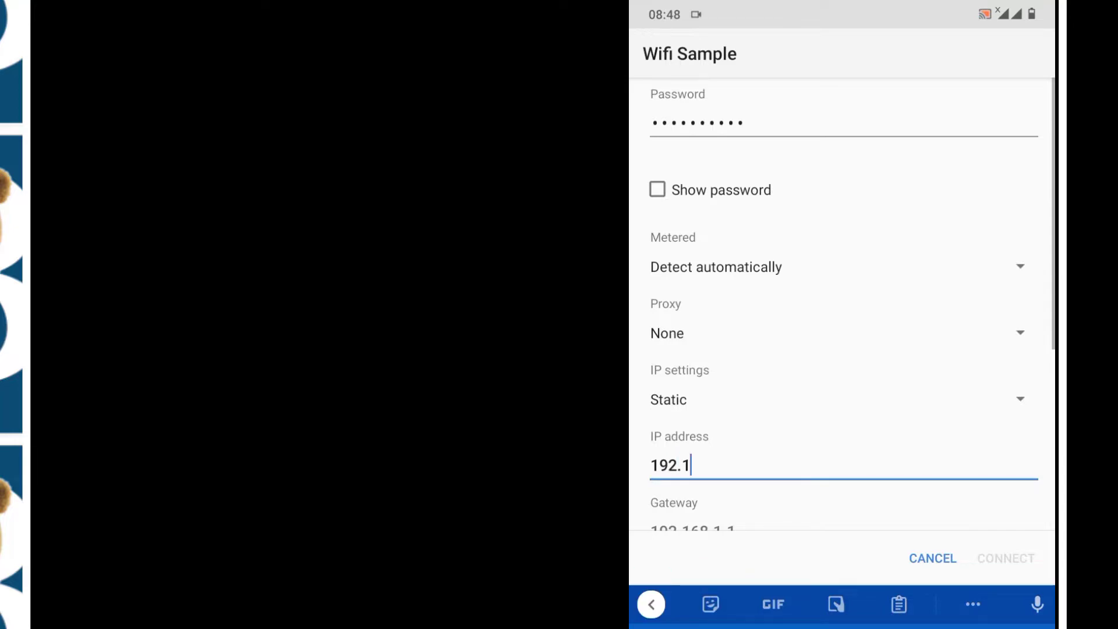
text(68.1)
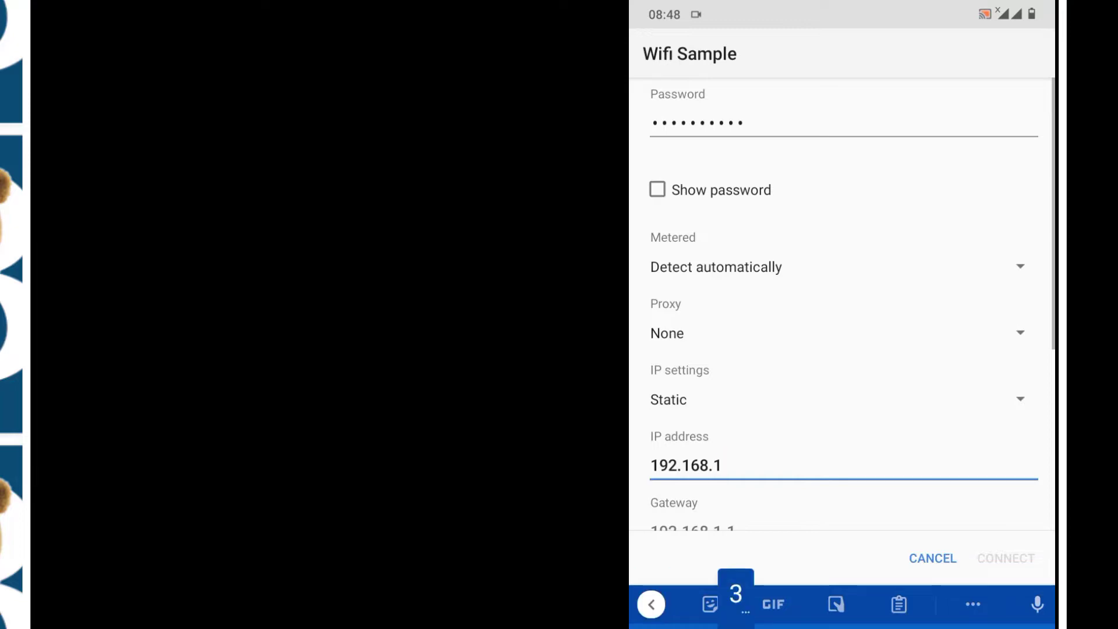
text(37.)
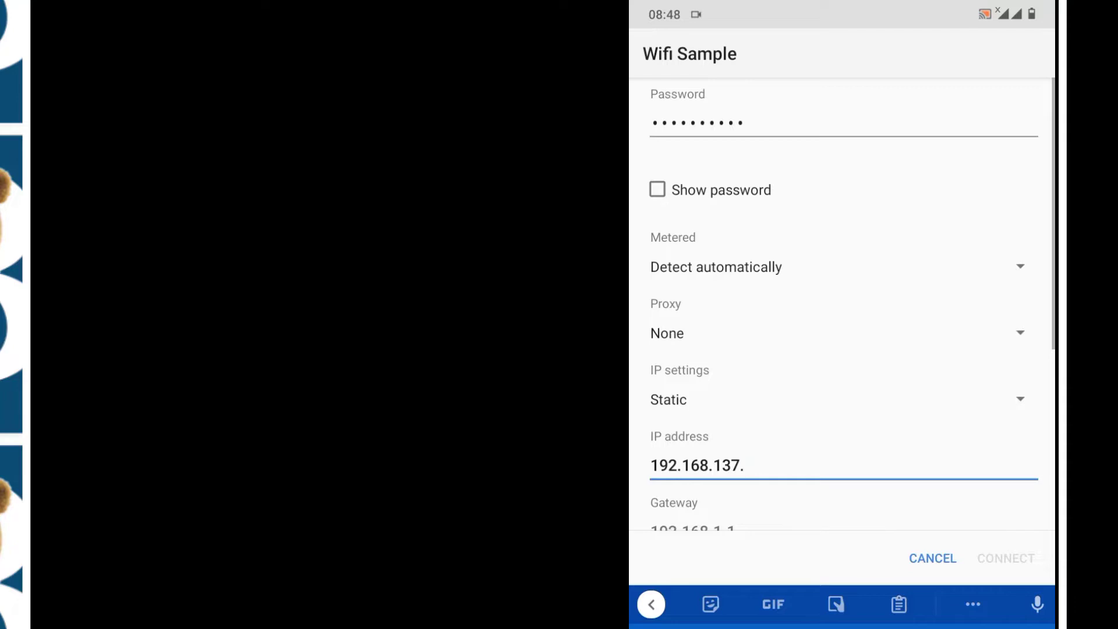
text(2)
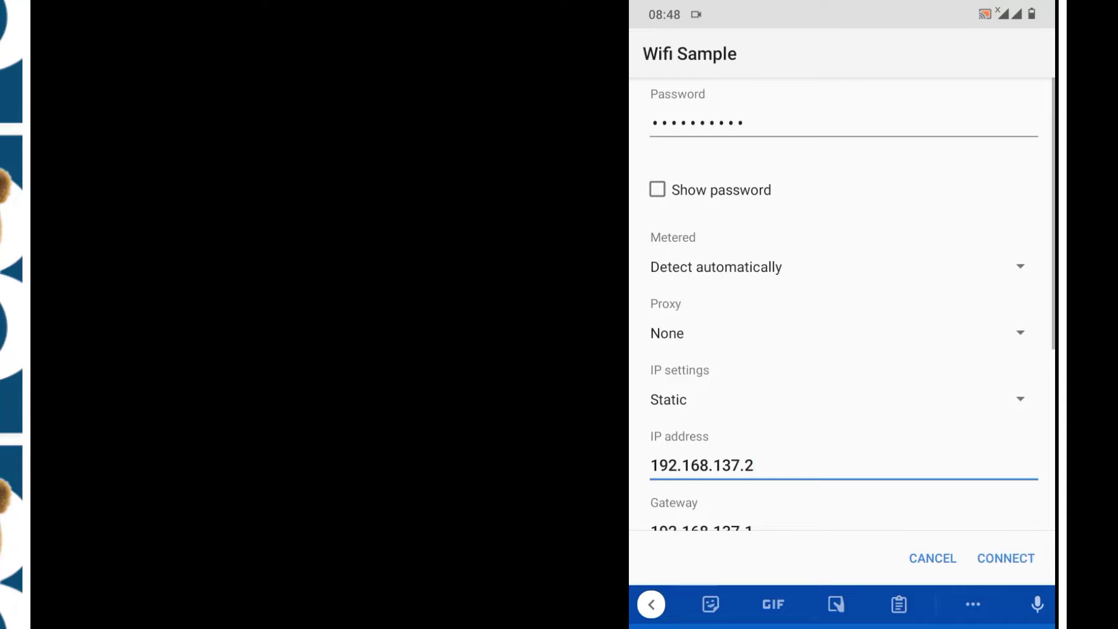
scroll(842, 304, down, 3)
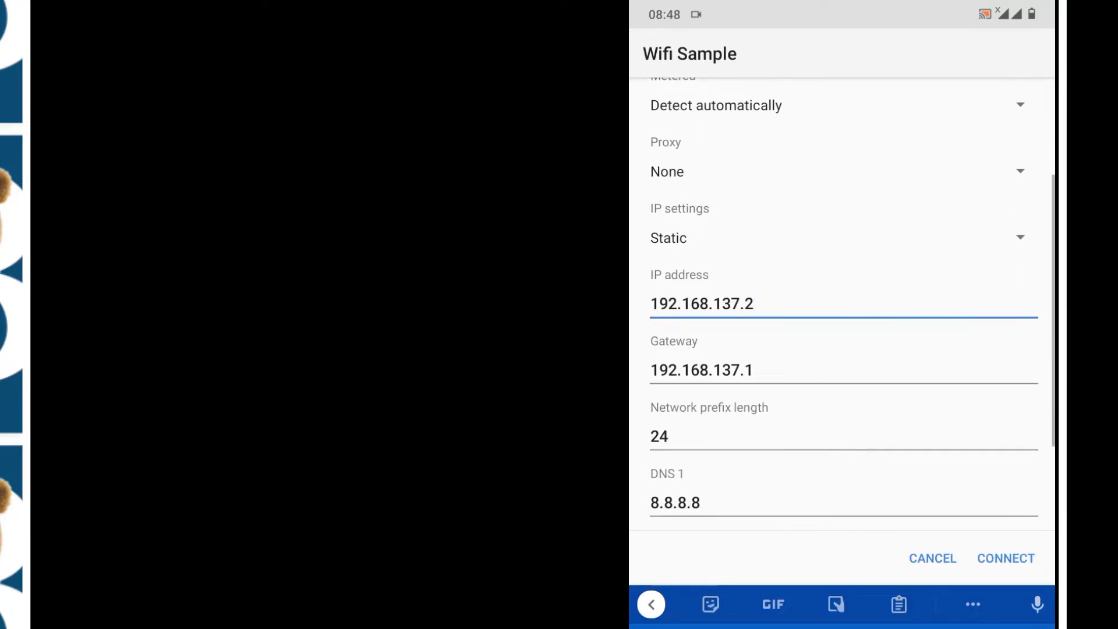
Check gateway 192.168.137.1, then CONNECT to join Wifi Sample with the static settings.
click(752, 370)
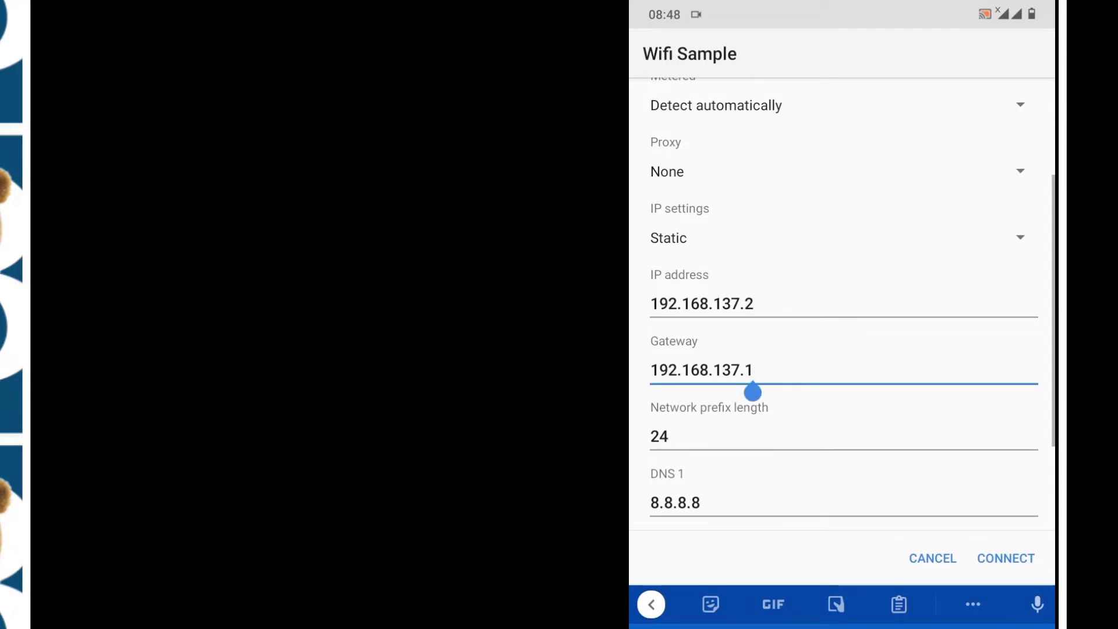
click(1005, 558)
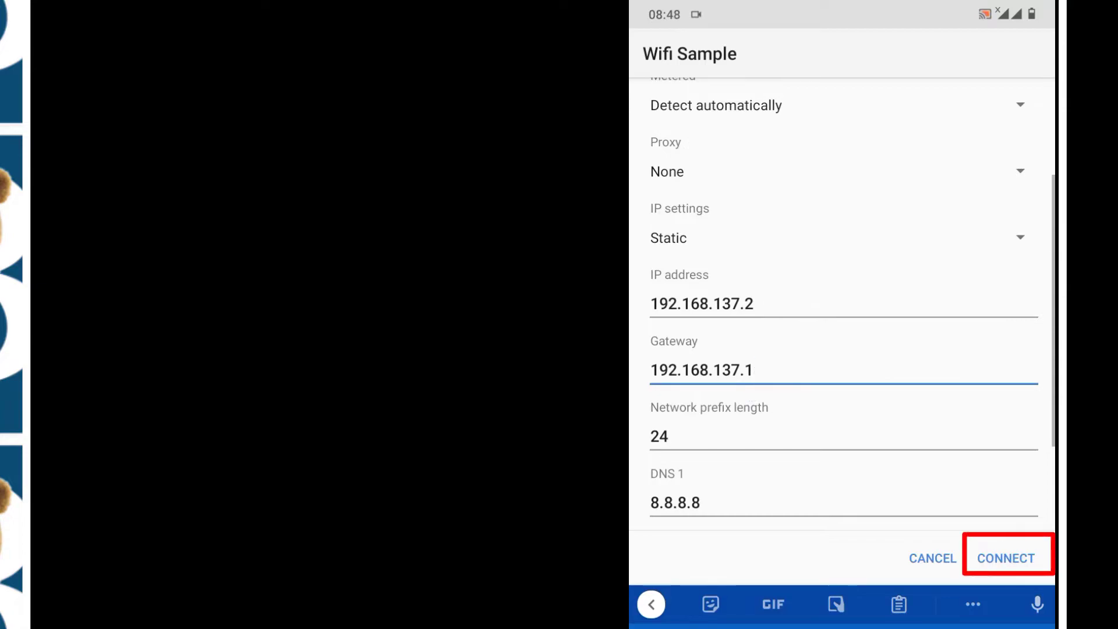
click(1006, 557)
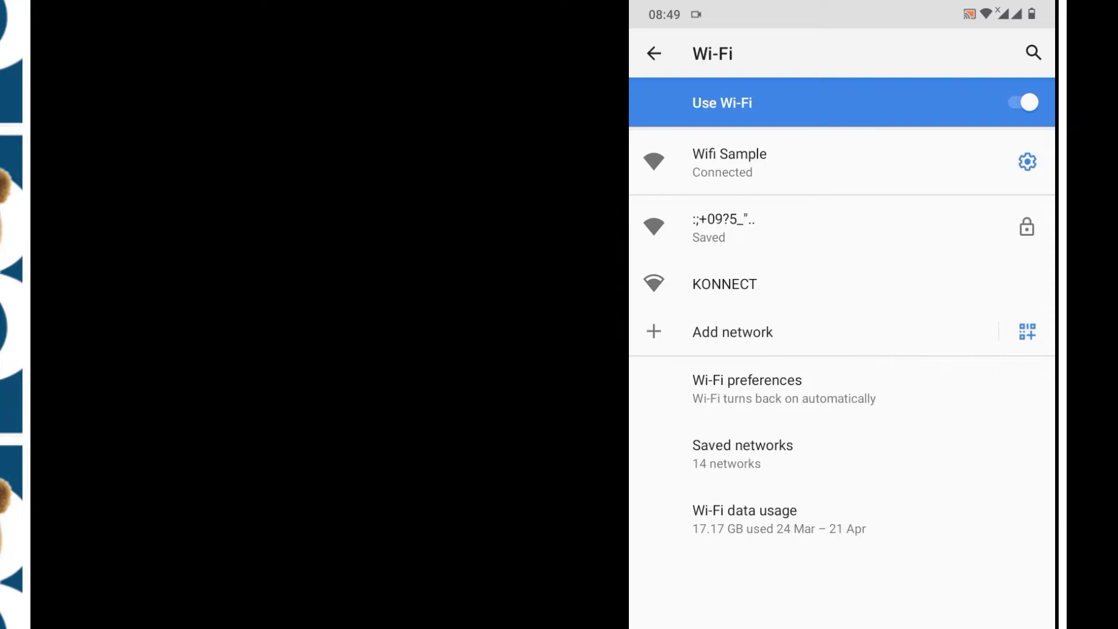
Swipe down twice to open the notification shade and the full Quick Settings panel.
drag(842, 6, 841, 350)
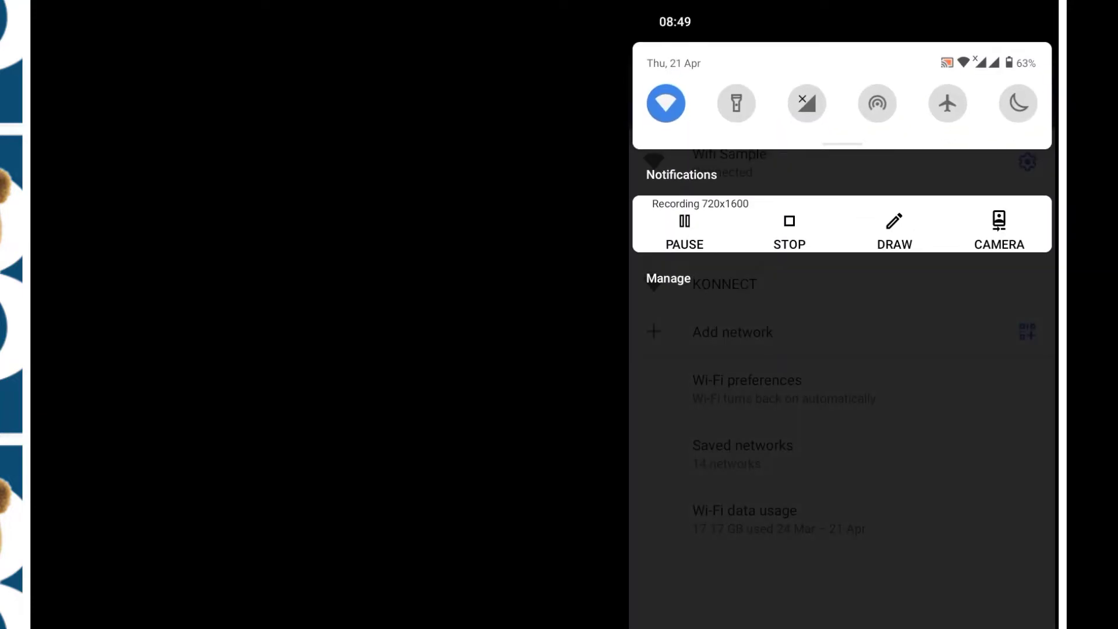
drag(841, 174, 842, 408)
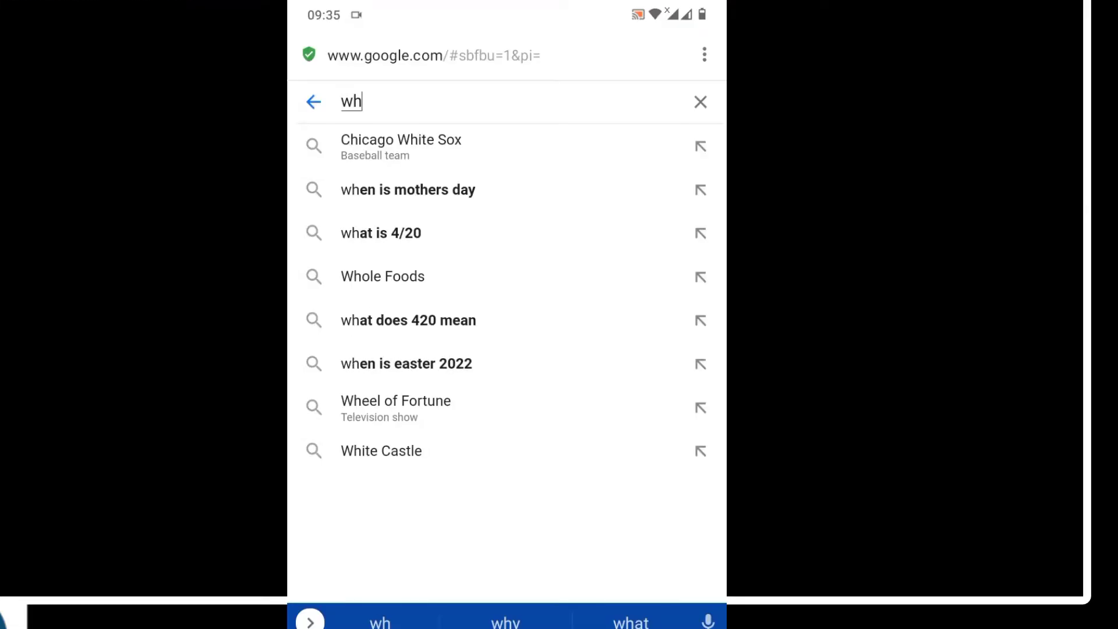
Search Google for 'what is my ip'.
text(at)
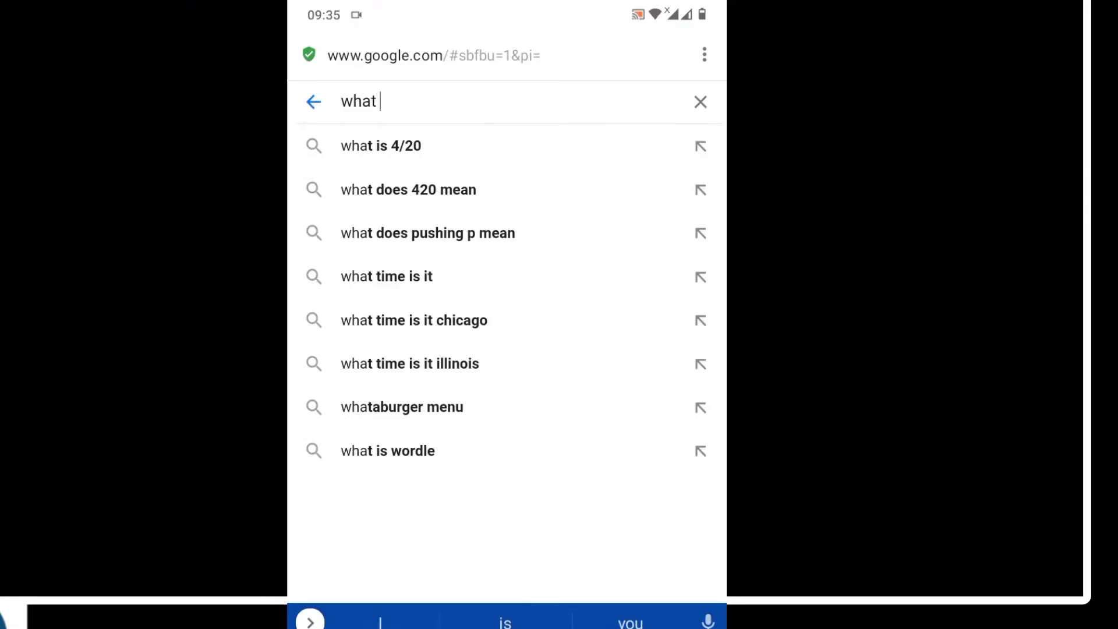
text( is )
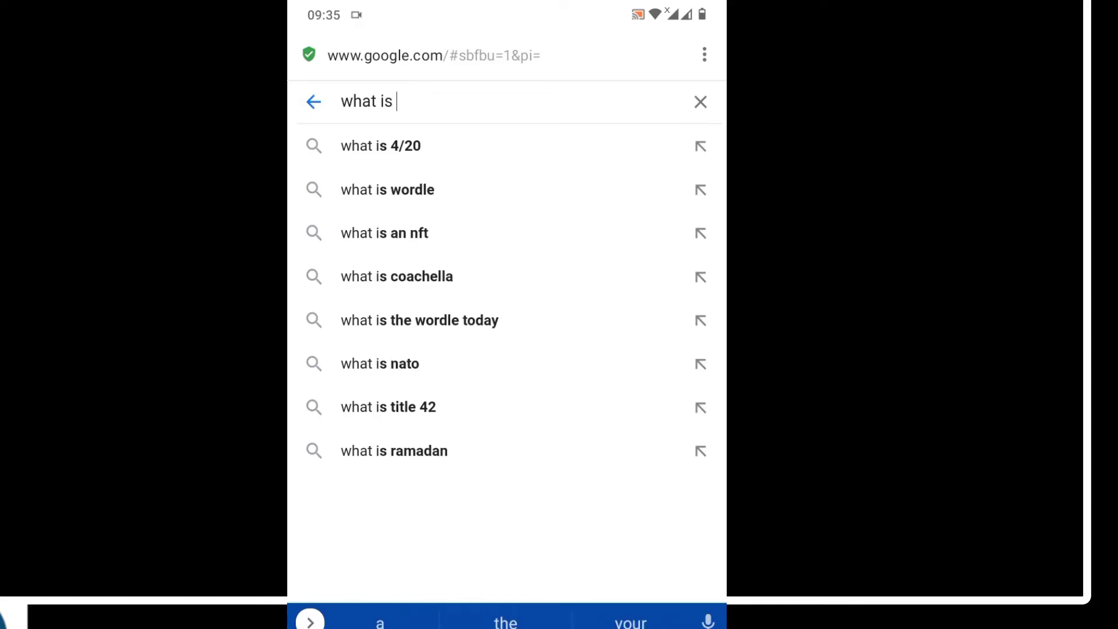
text(my ip)
key(Return)
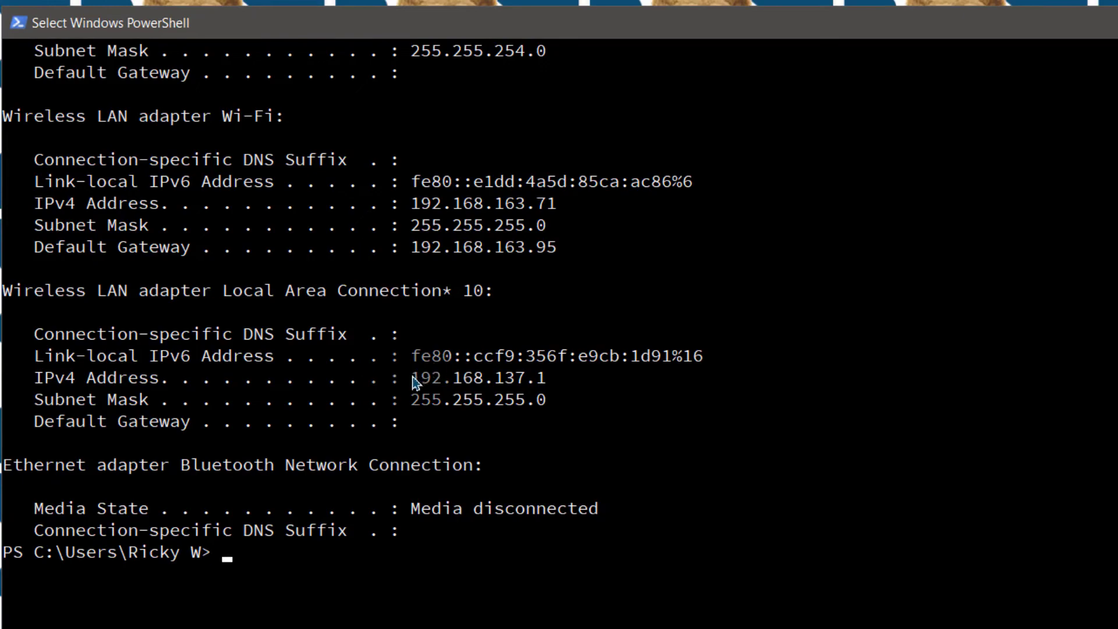
click(404, 385)
scroll(479, 464, up, 2)
scroll(479, 464, up, 8)
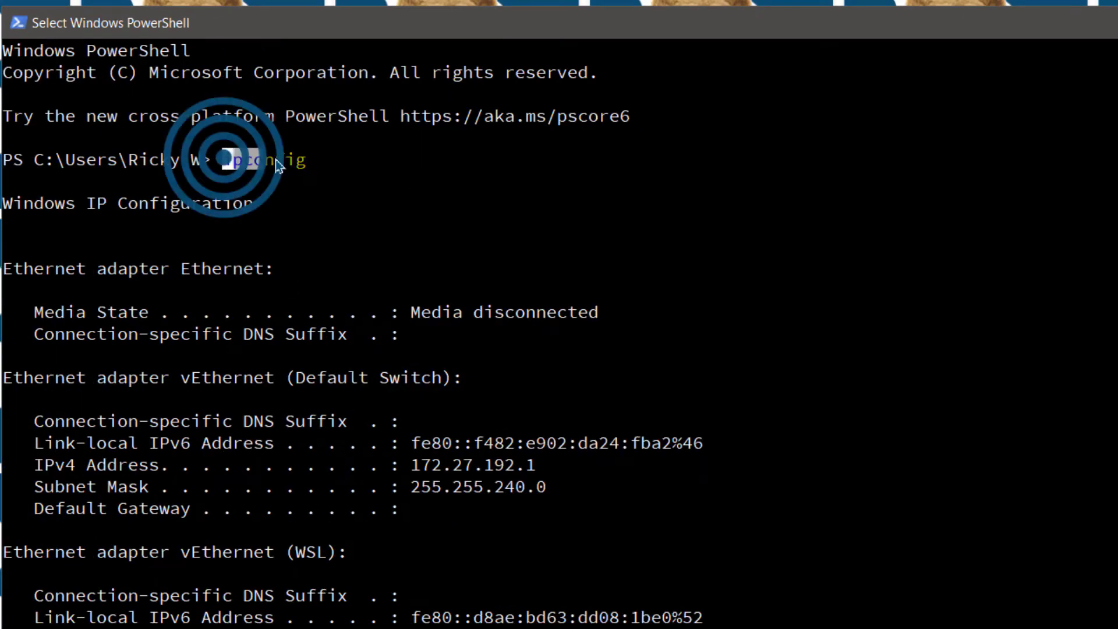
drag(226, 162, 306, 162)
click(358, 240)
scroll(372, 326, down, 6)
scroll(373, 358, down, 4)
scroll(372, 357, down, 4)
scroll(367, 232, down, 1)
drag(220, 209, 481, 216)
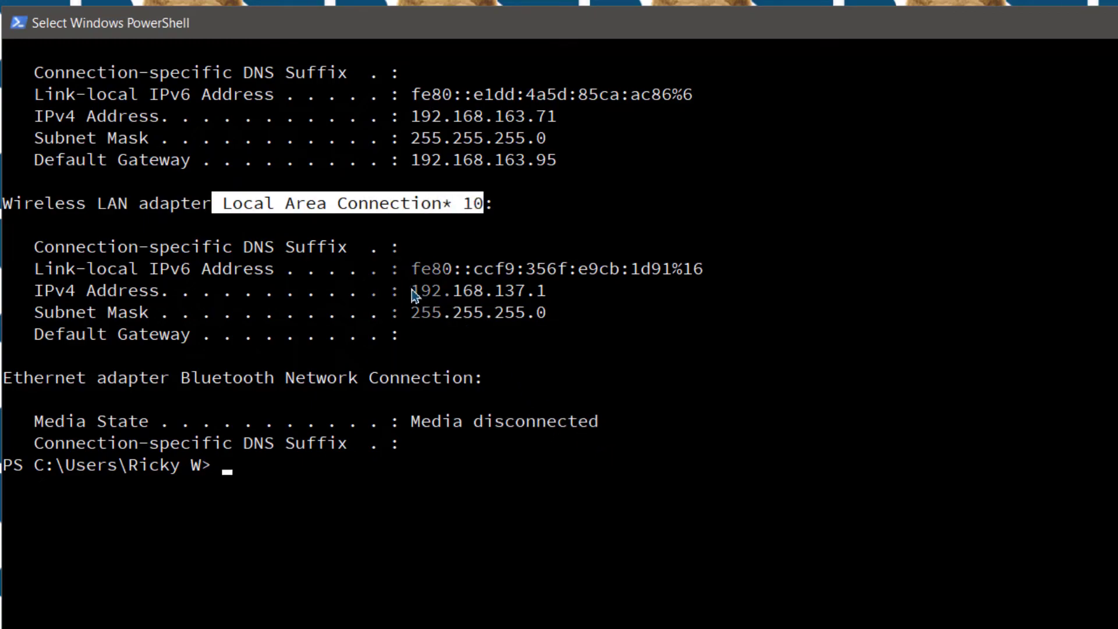
drag(411, 289, 549, 290)
click(540, 292)
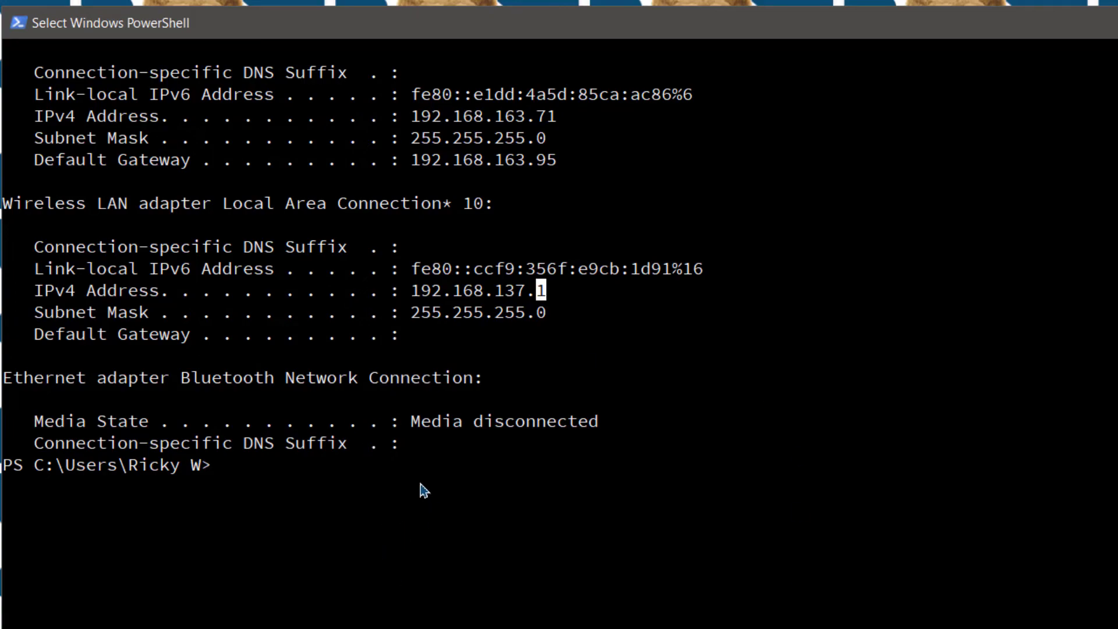
drag(411, 290, 546, 294)
click(546, 294)
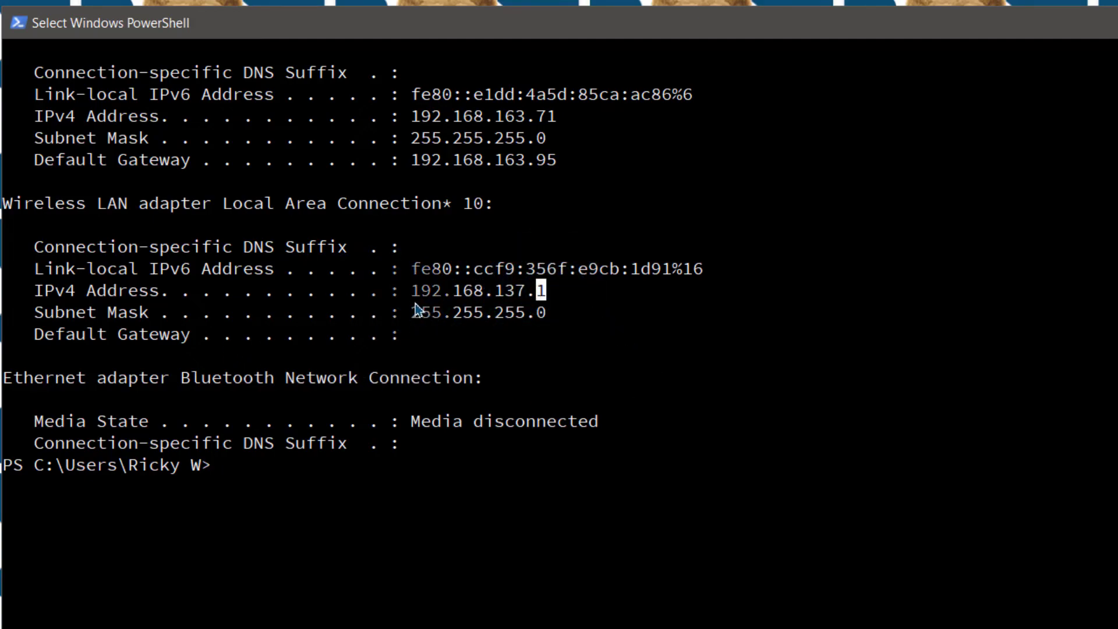
drag(401, 313, 546, 315)
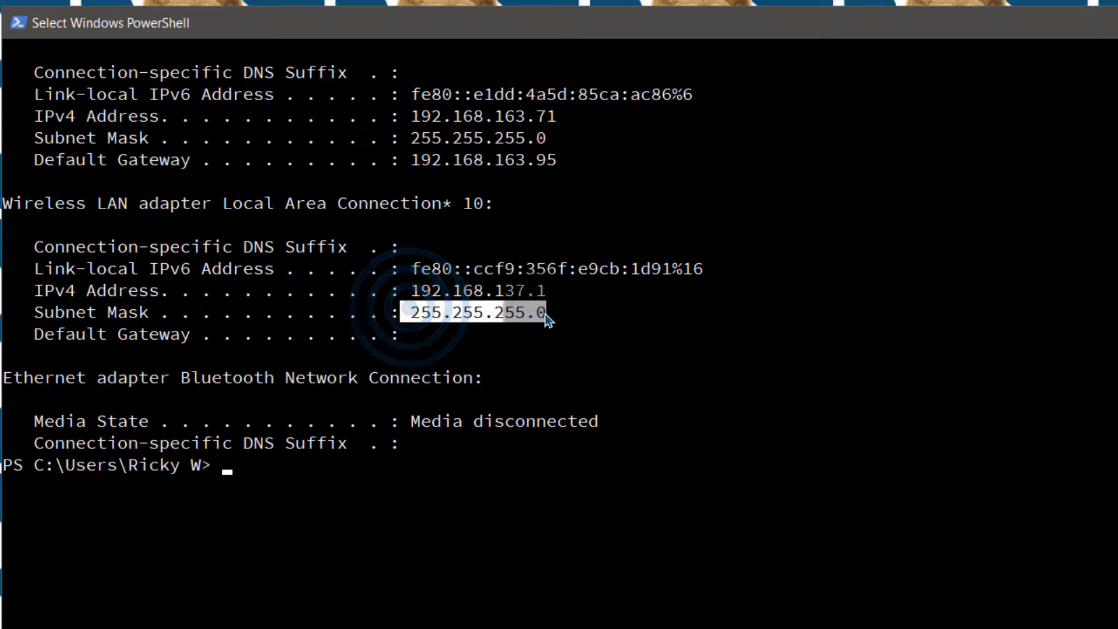
right_click(458, 466)
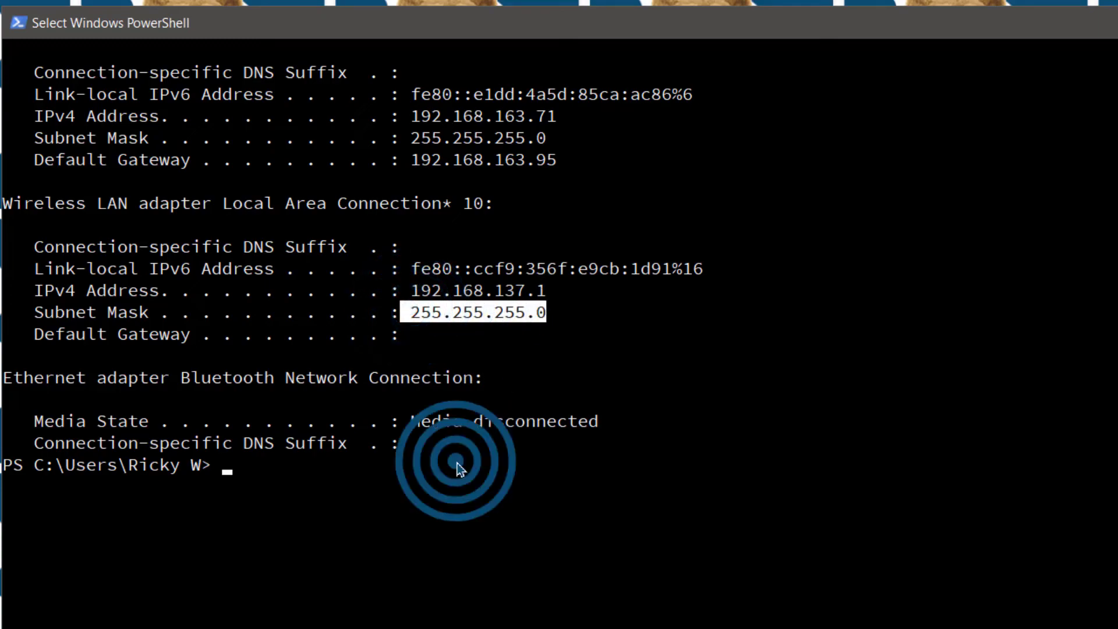
click(413, 290)
drag(435, 289, 551, 289)
click(551, 289)
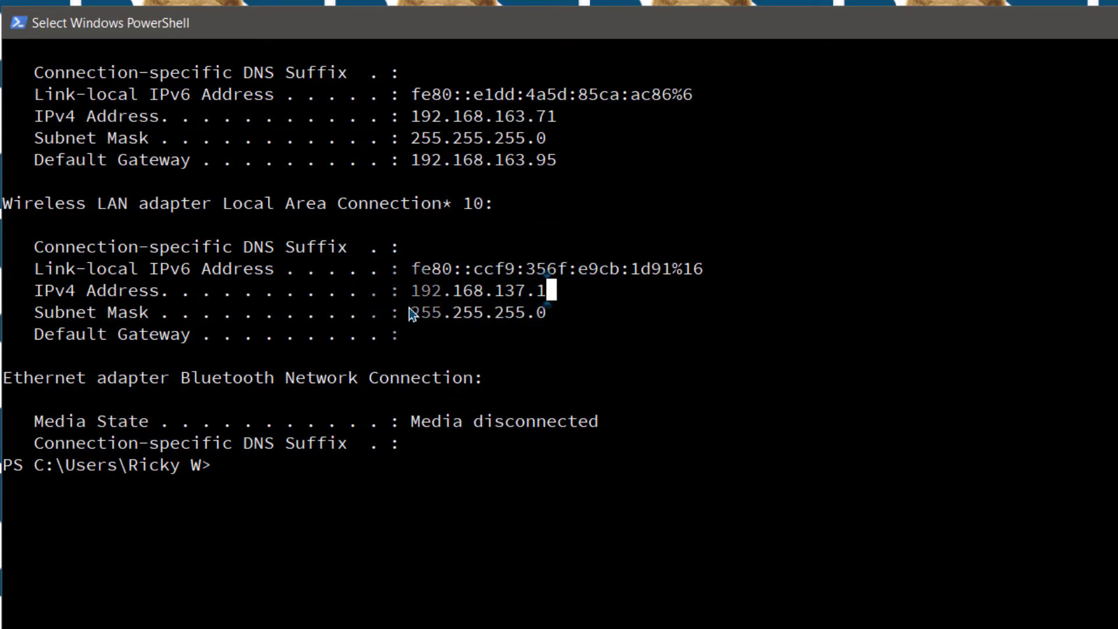
drag(412, 313, 546, 313)
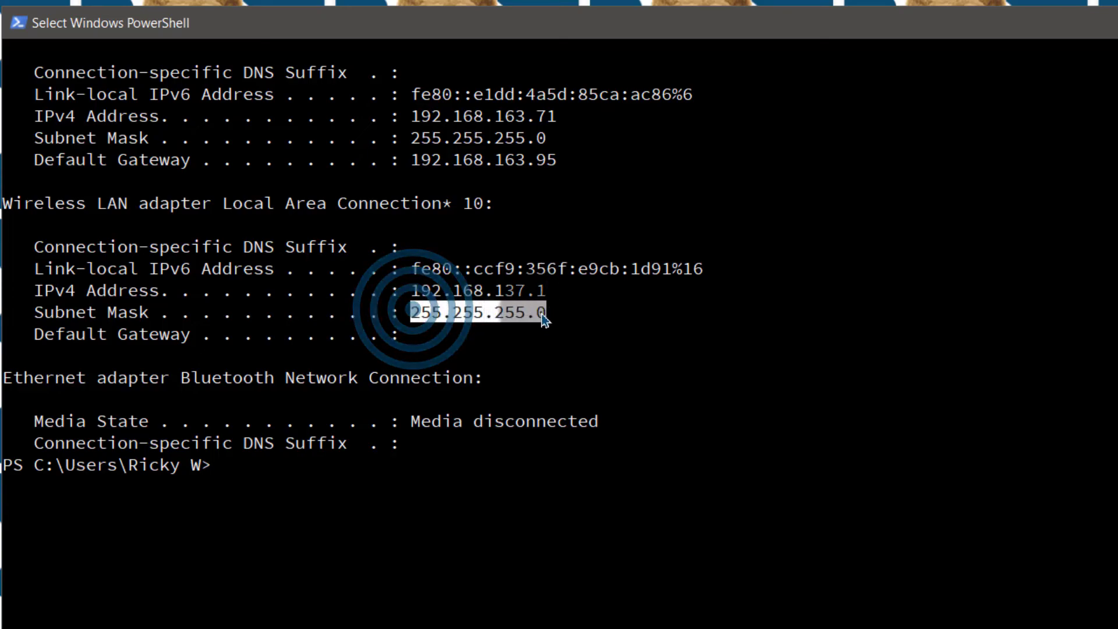
click(545, 286)
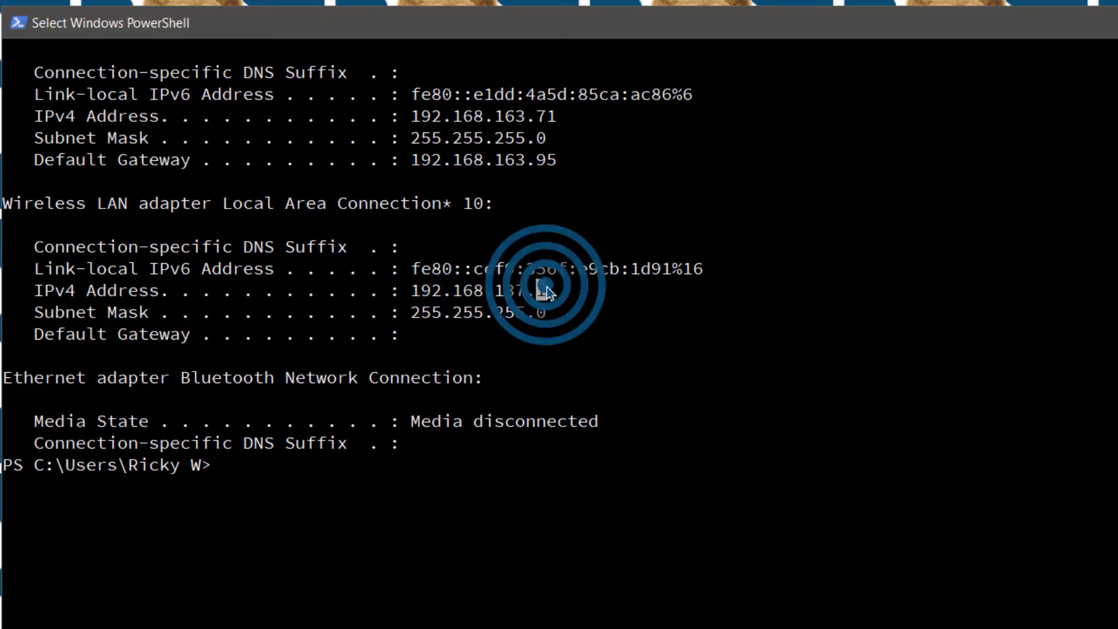